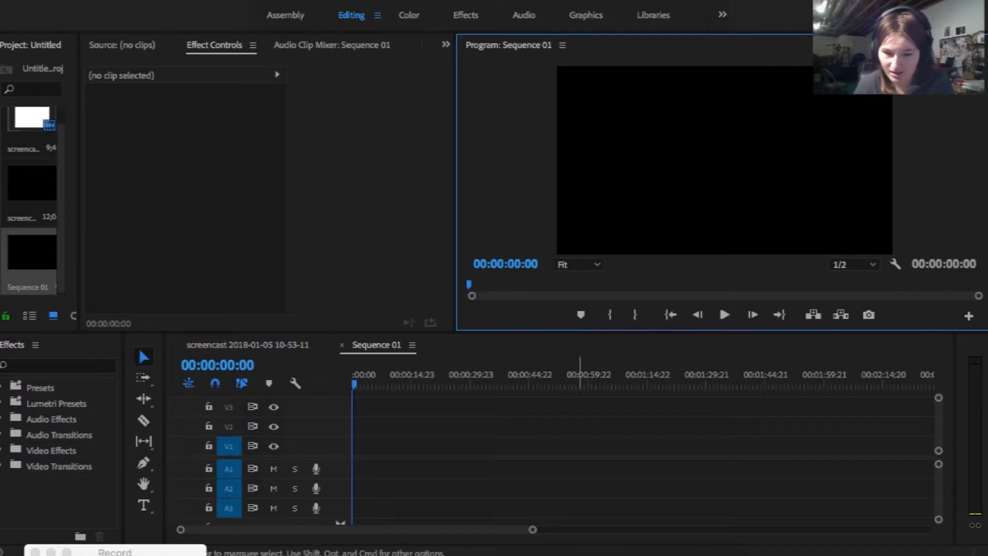
Step: Import MVI_3649.MP4 from the Desktop into the project and open it in the source monitor
click(695, 546)
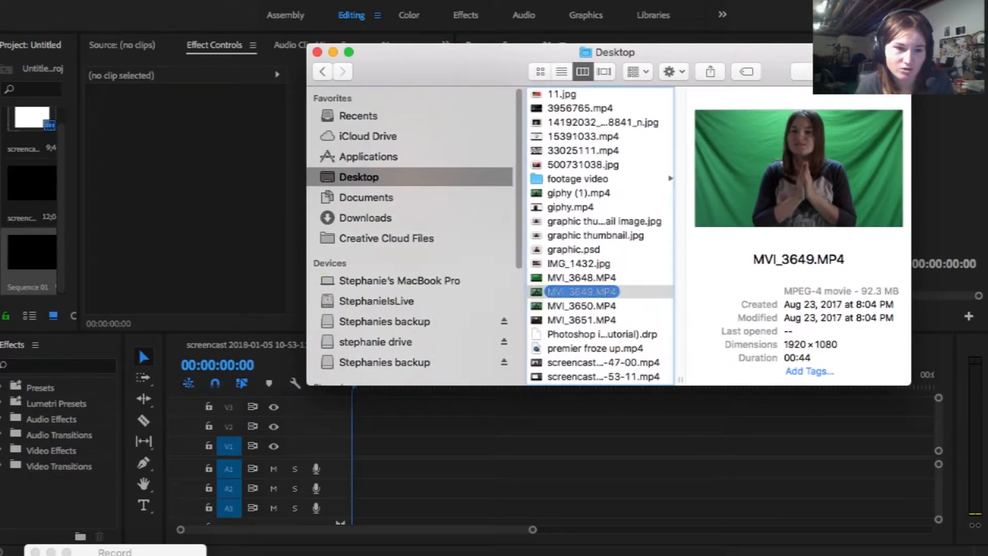
drag(582, 292, 15, 283)
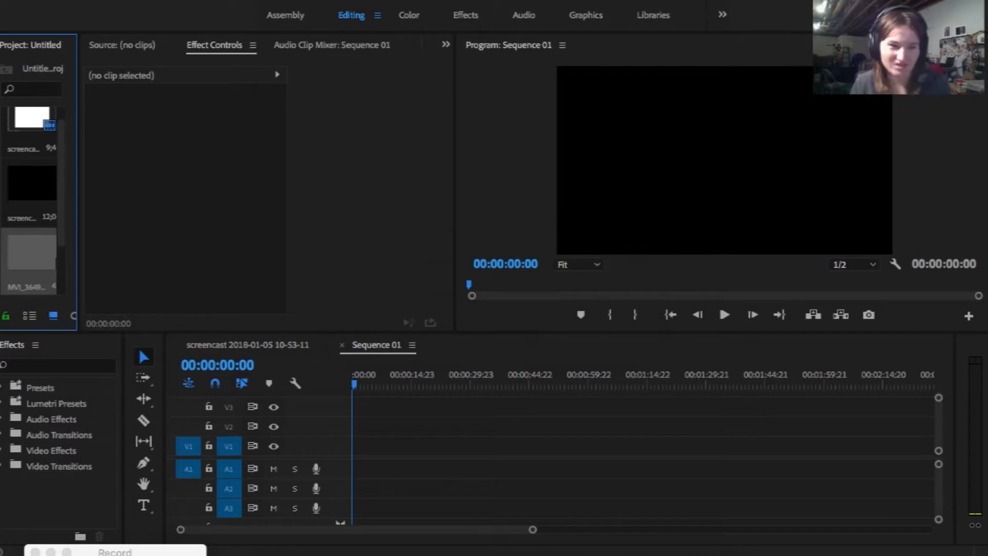
double_click(28, 257)
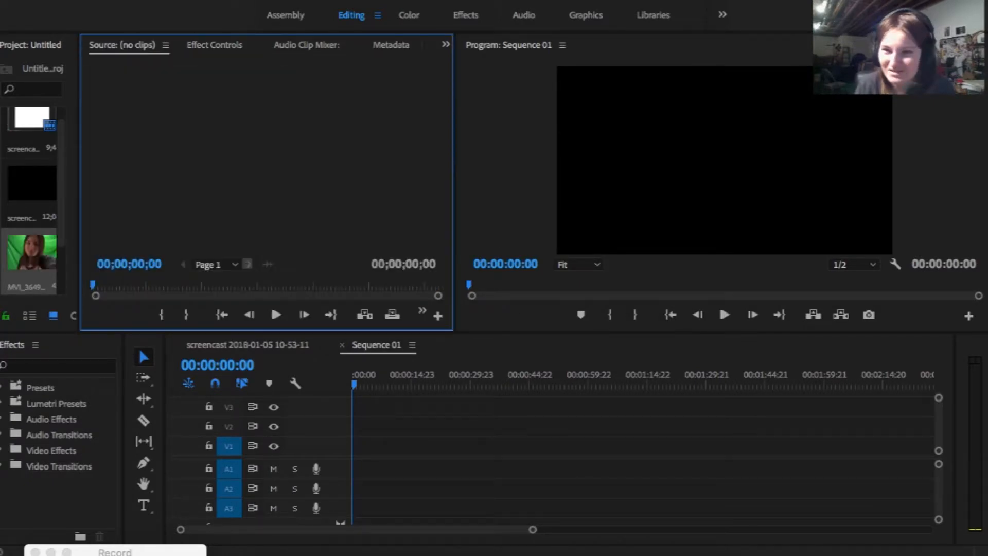
click(31, 253)
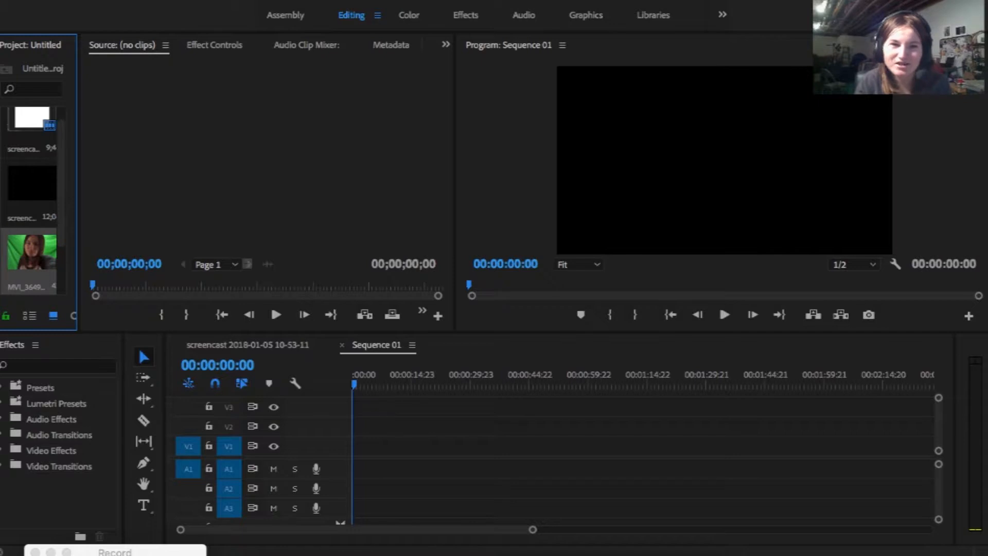
double_click(31, 253)
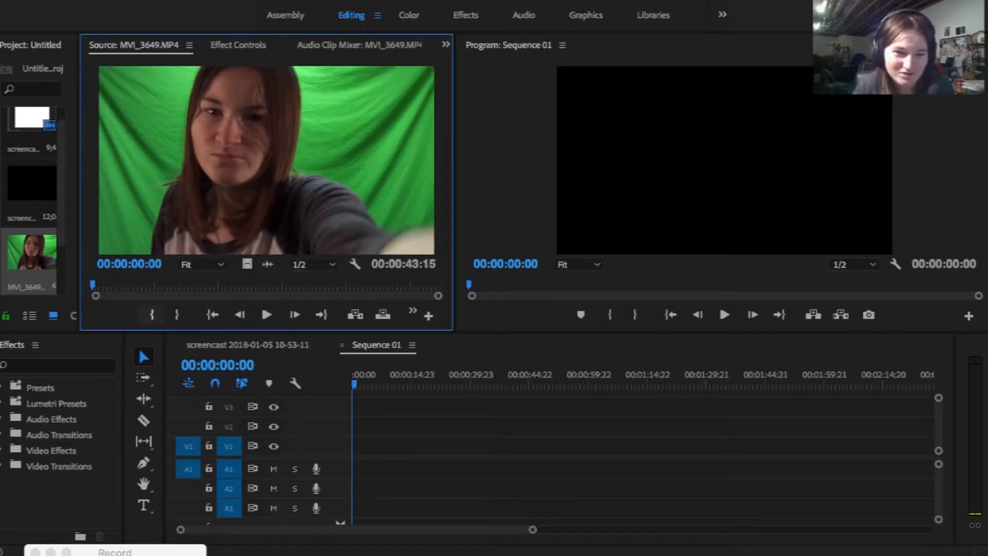
Step: Preview the opening of the source clip and mark its In point at 00:00:00:18
click(160, 314)
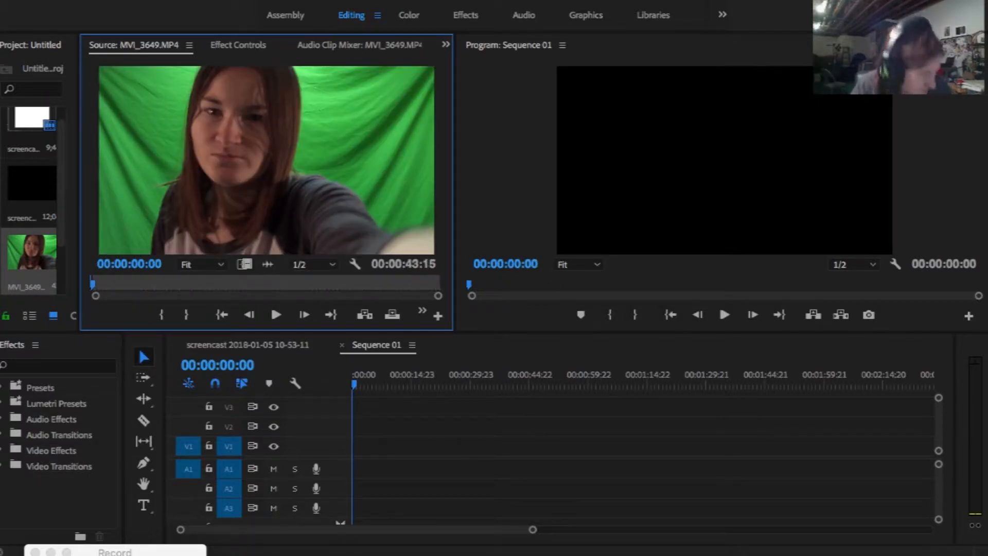
key(space)
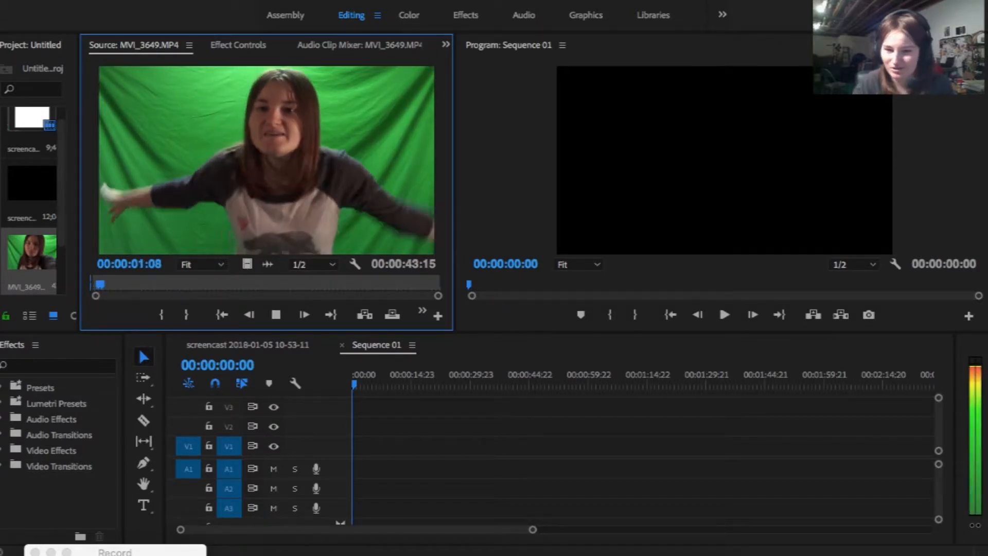
key(space)
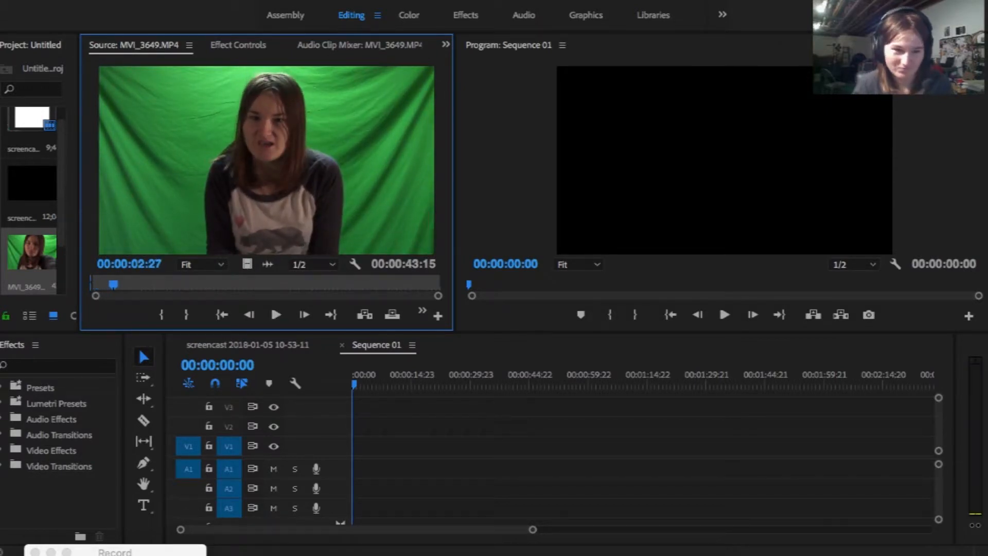
drag(112, 285, 96, 285)
click(161, 315)
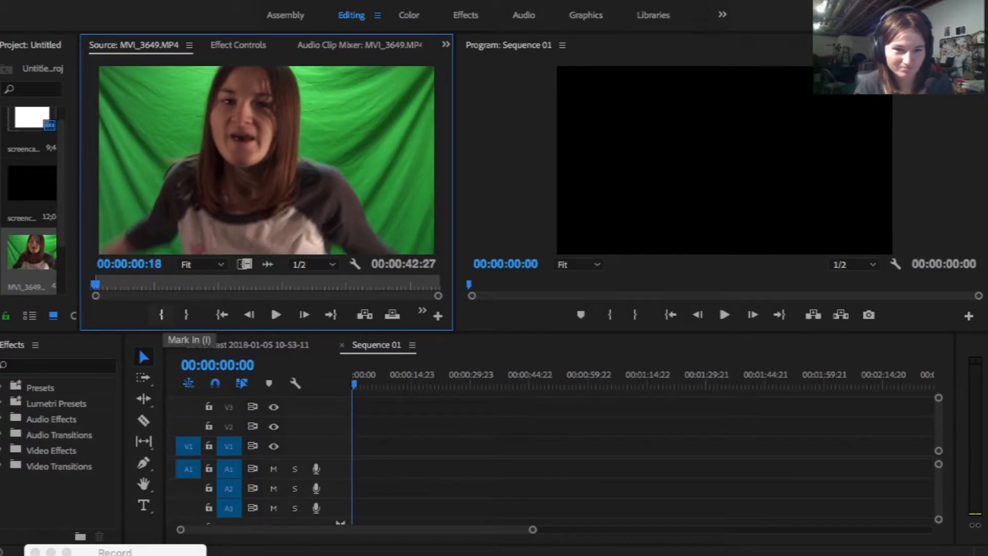
Step: Play the beginning of the source clip from around its In point to check the start of the footage
key(space)
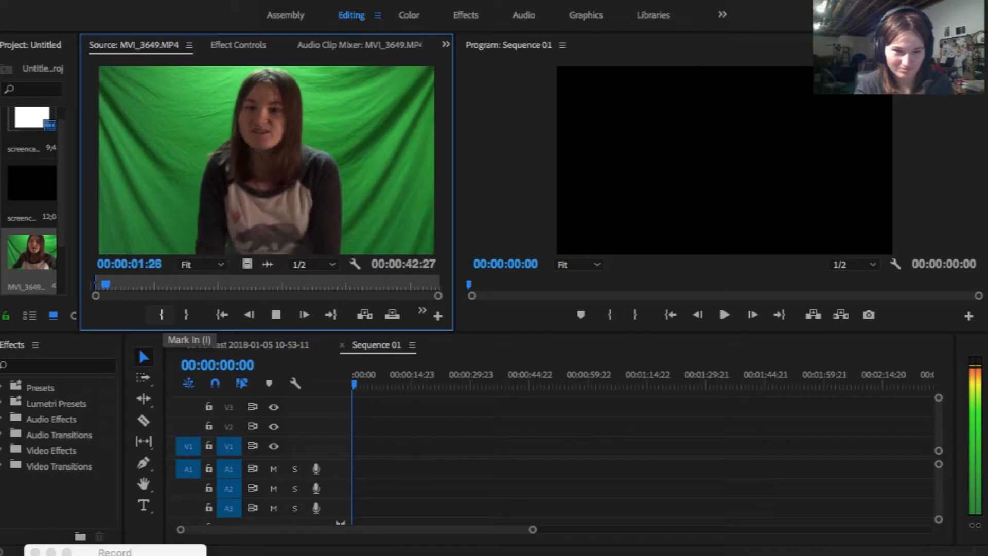
key(space)
drag(111, 284, 97, 285)
key(space)
key(space)
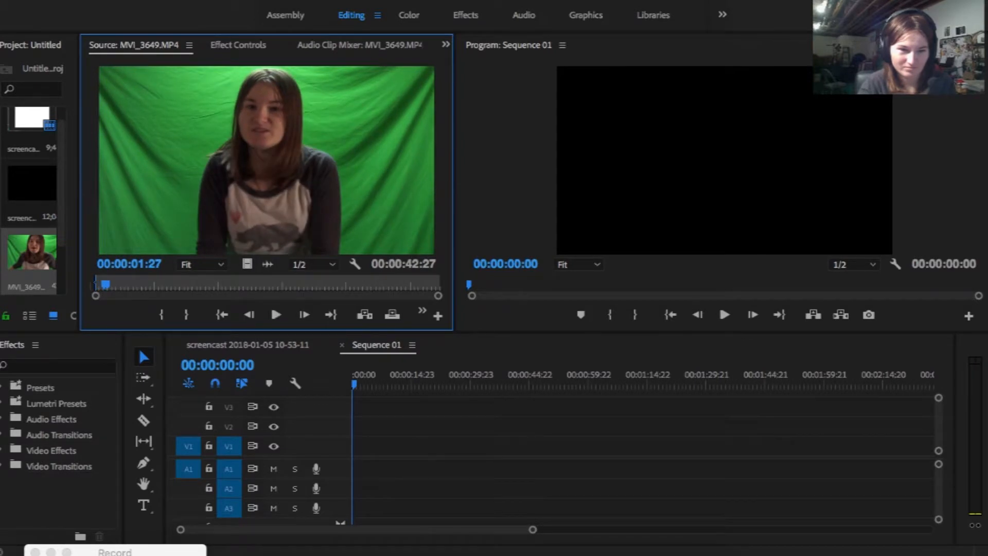
key(space)
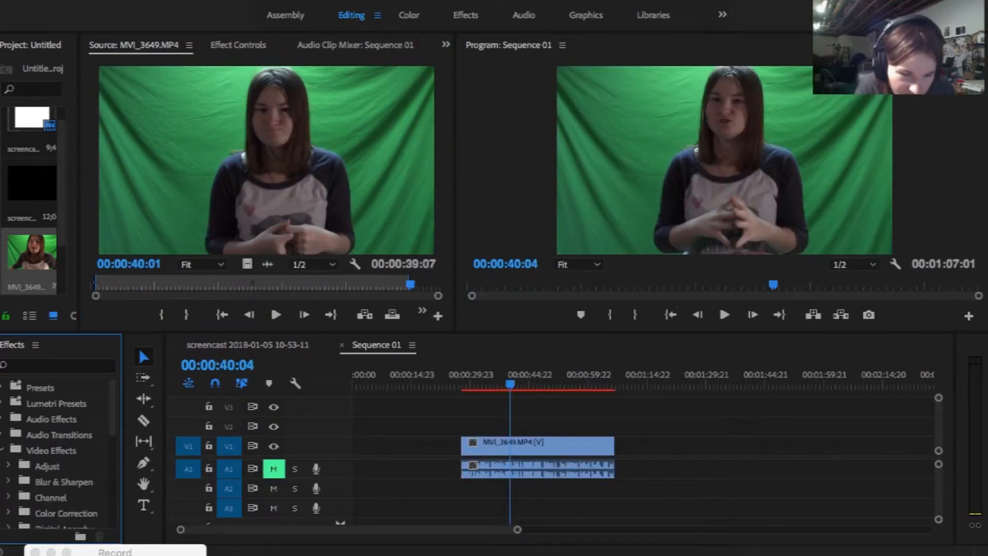
Step: Apply the Ultra Key effect from the Keying video effects to the MVI_3649.MP4 clip on track V1
click(115, 552)
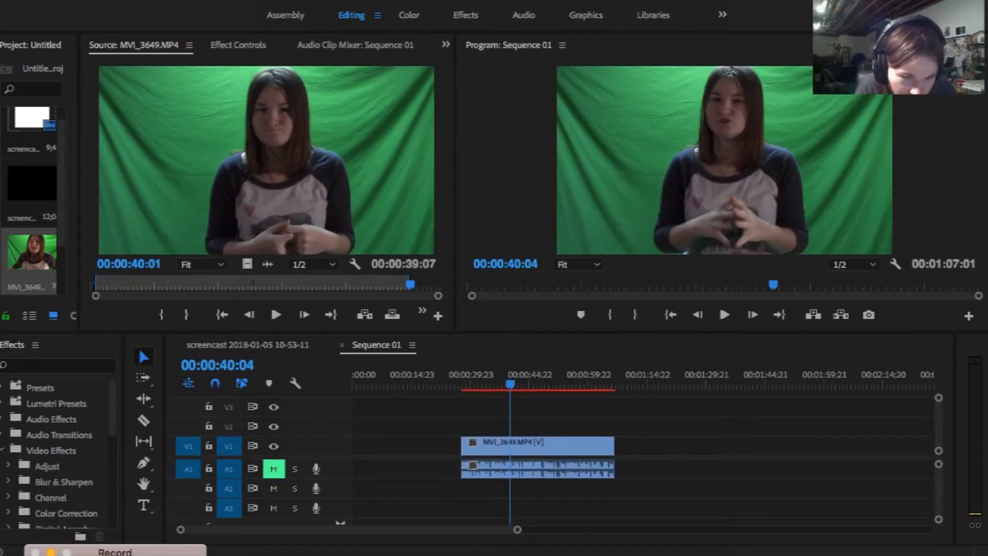
scroll(56, 453, down, 4)
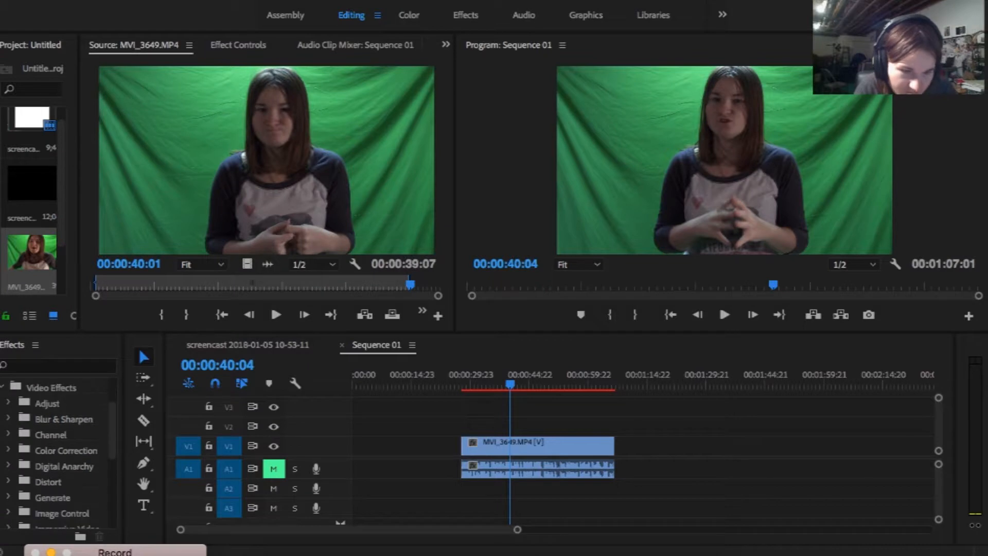
scroll(57, 453, down, 3)
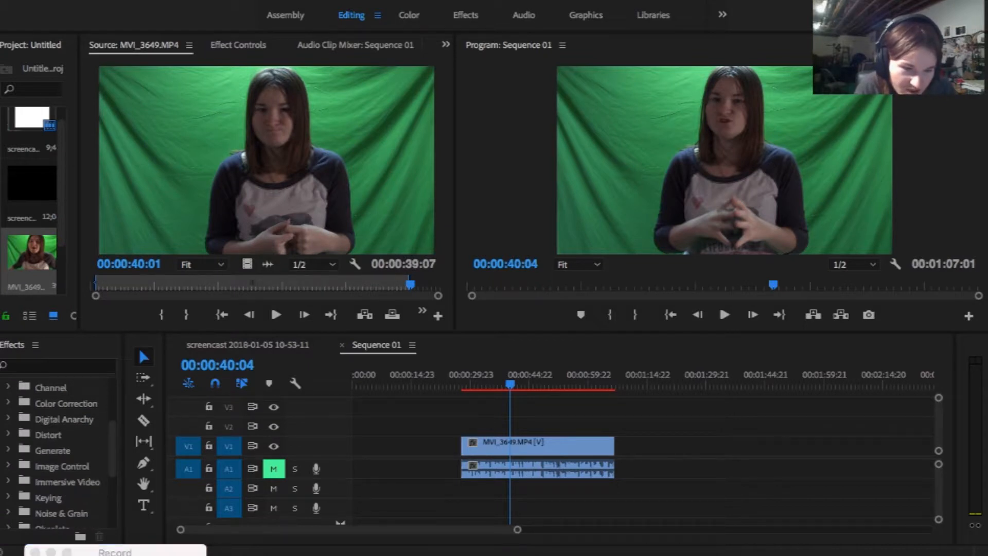
scroll(57, 453, down, 1)
click(8, 480)
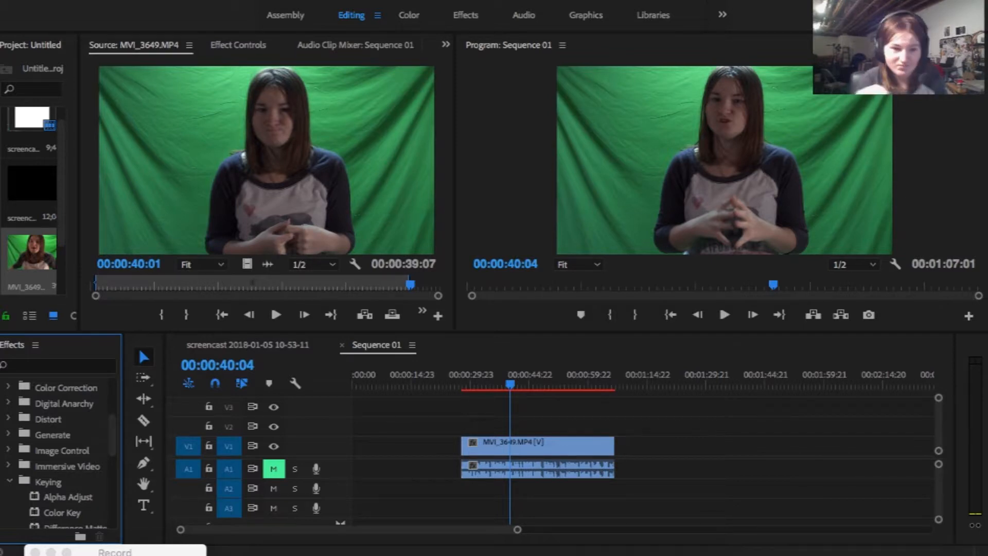
scroll(57, 448, down, 8)
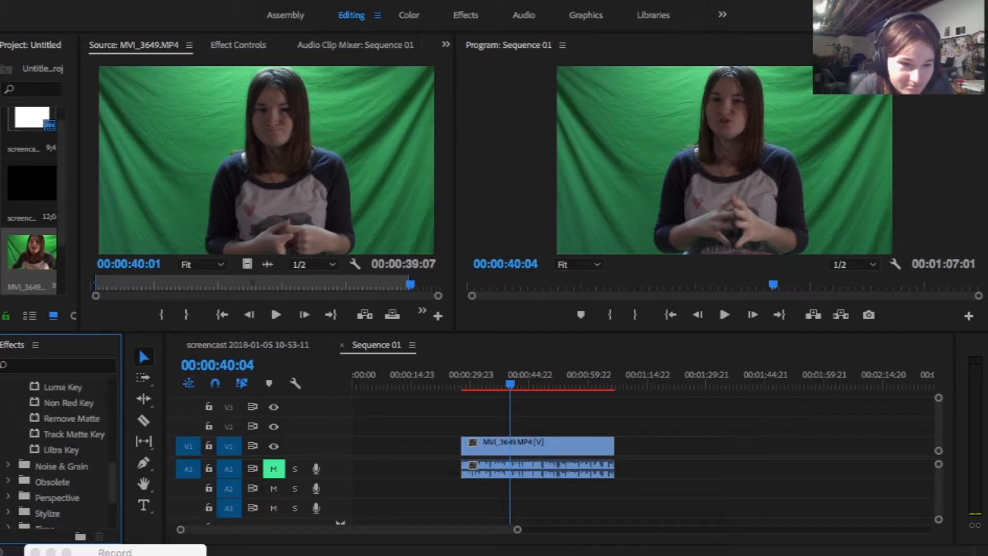
scroll(57, 448, up, 1)
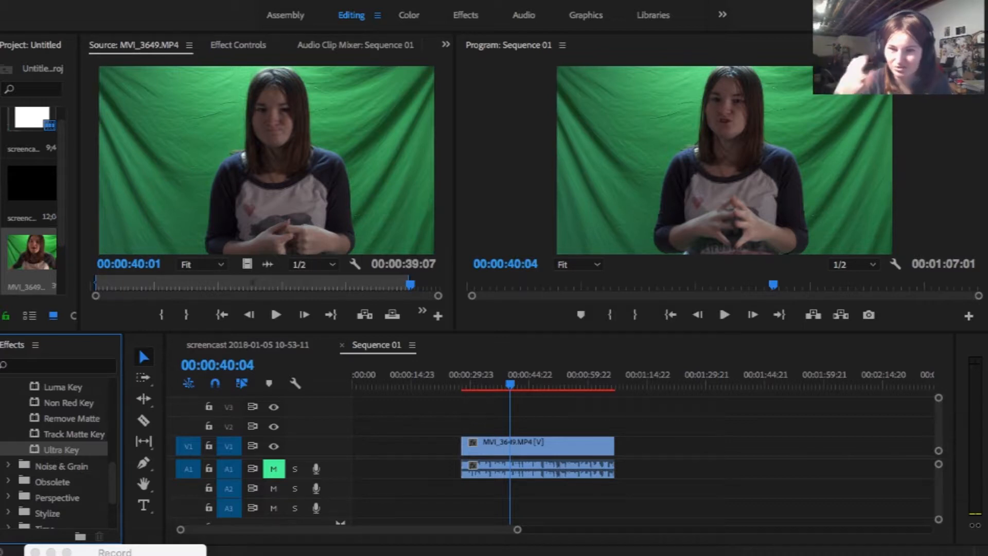
drag(61, 450, 548, 446)
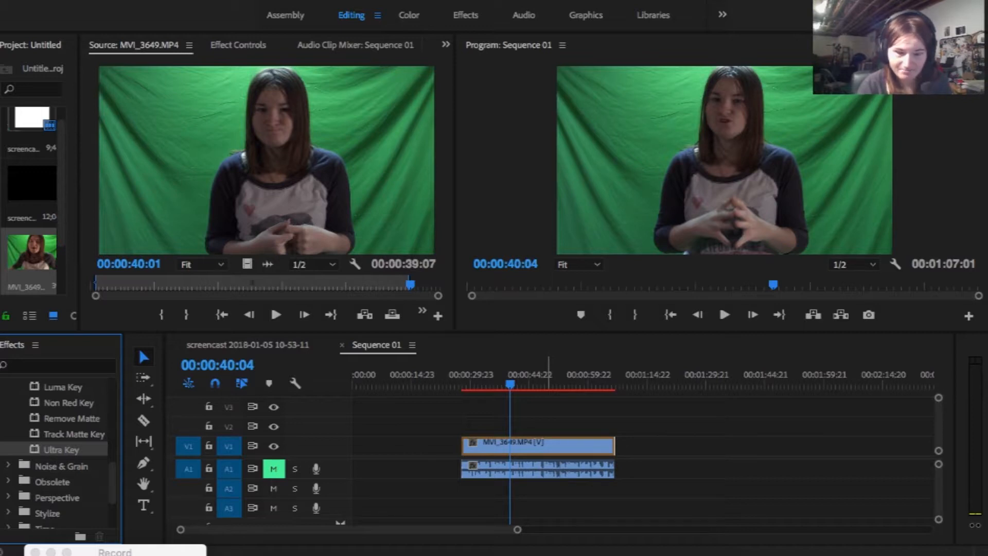
drag(549, 446, 549, 446)
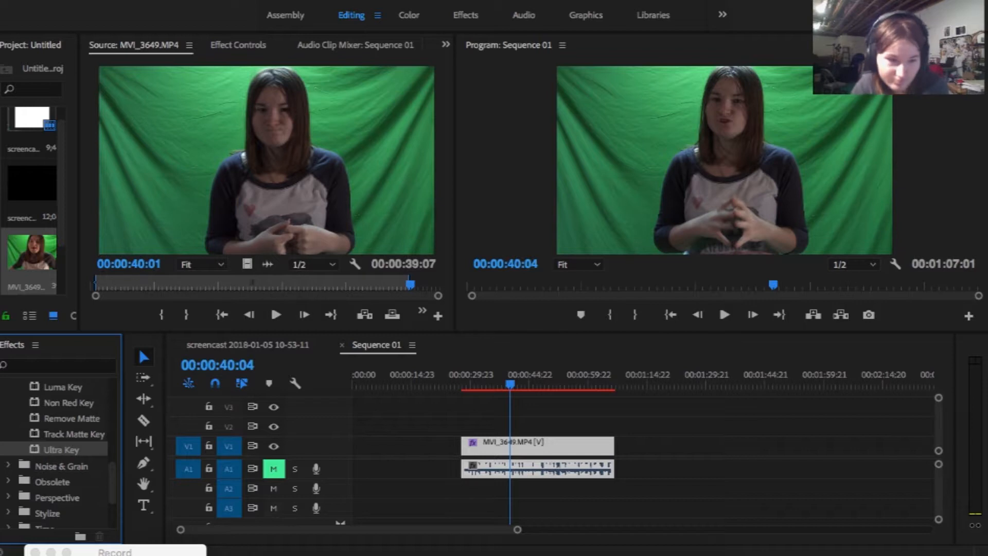
Step: Show the clip's effect controls and choose Composite as the Ultra Key output and Default as its setting
key(shift+5)
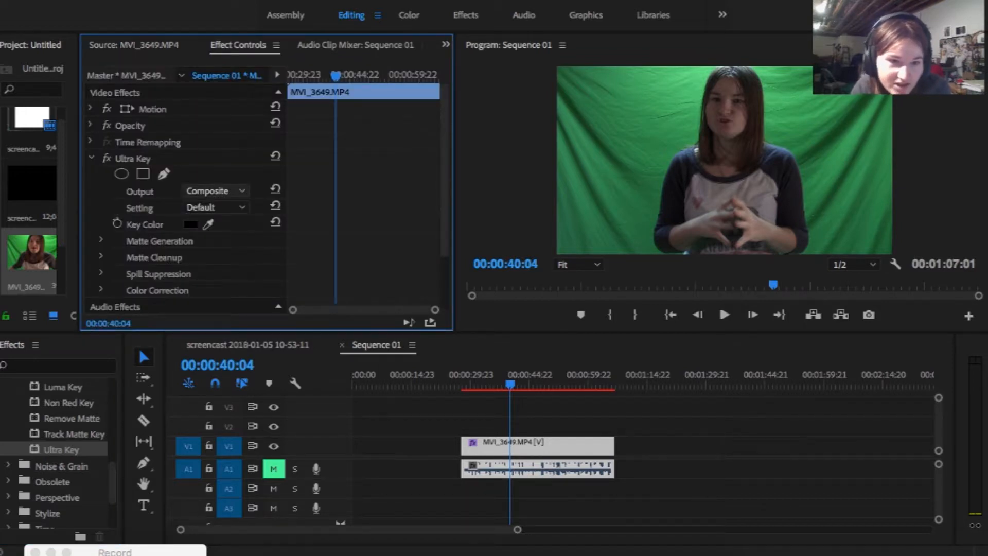
click(214, 191)
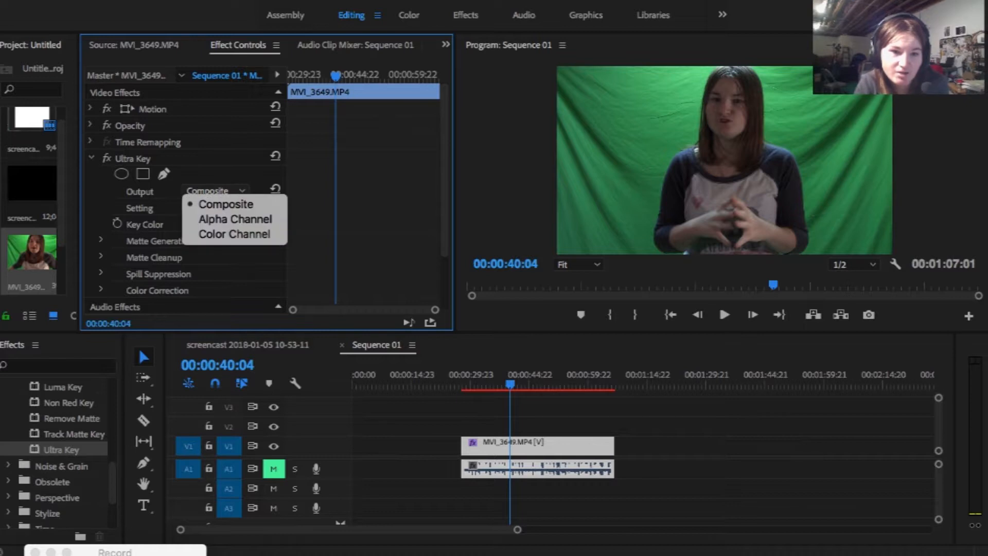
click(226, 204)
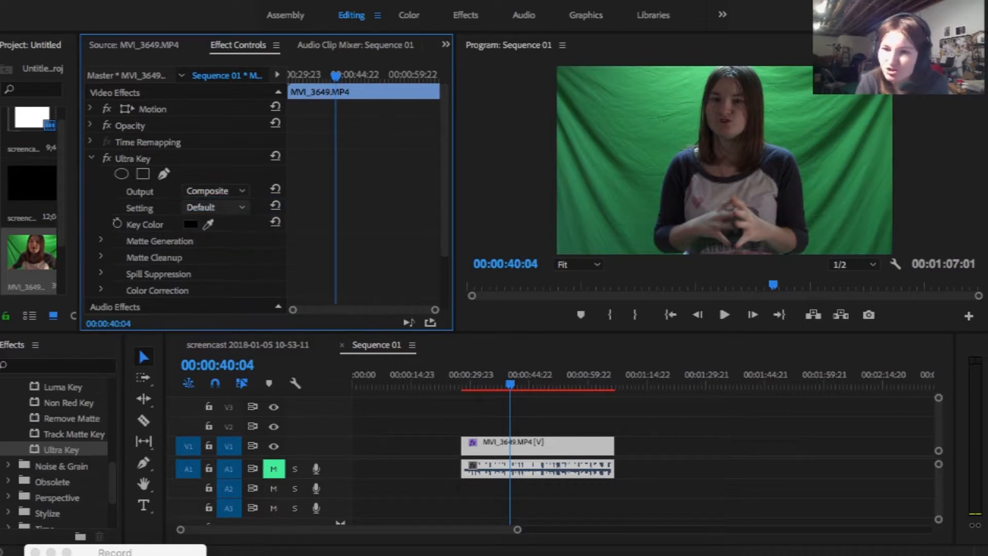
click(216, 207)
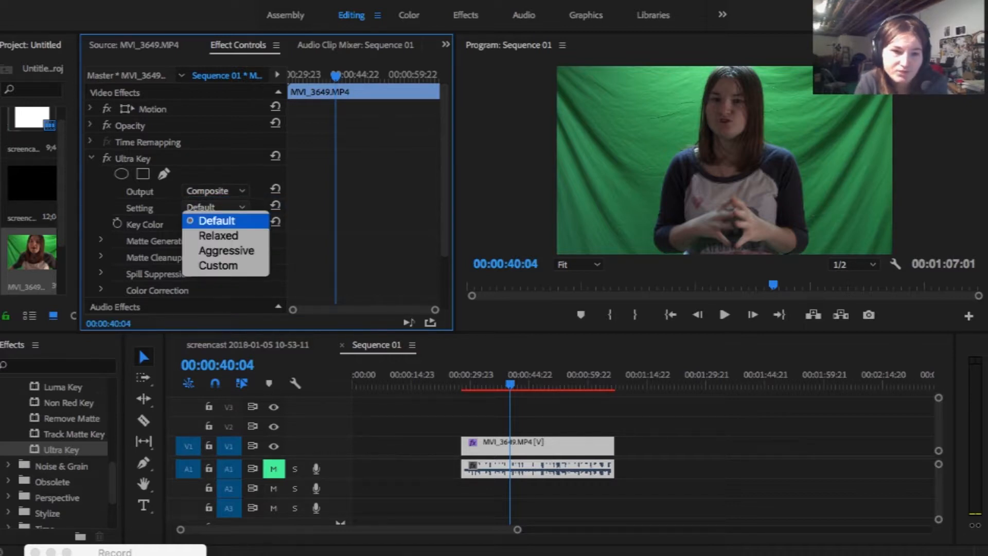
click(209, 222)
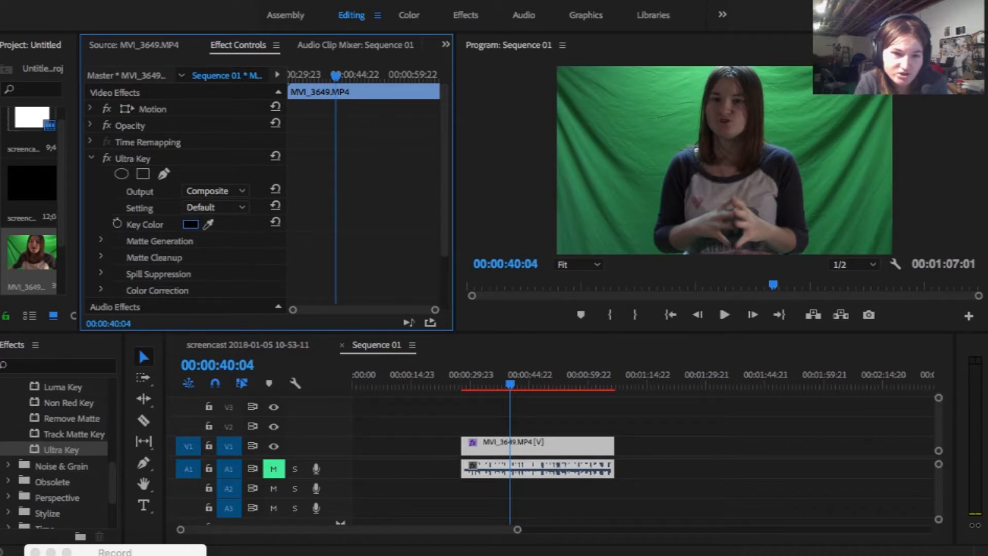
Step: Set the Ultra Key key color by sampling the green backdrop beside the person in the program monitor
click(191, 224)
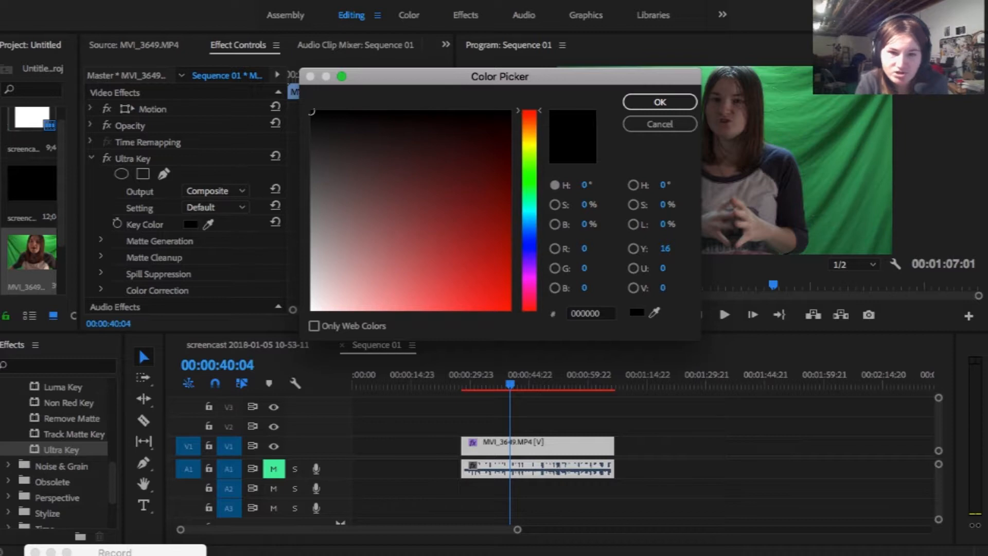
click(659, 102)
click(208, 224)
click(635, 135)
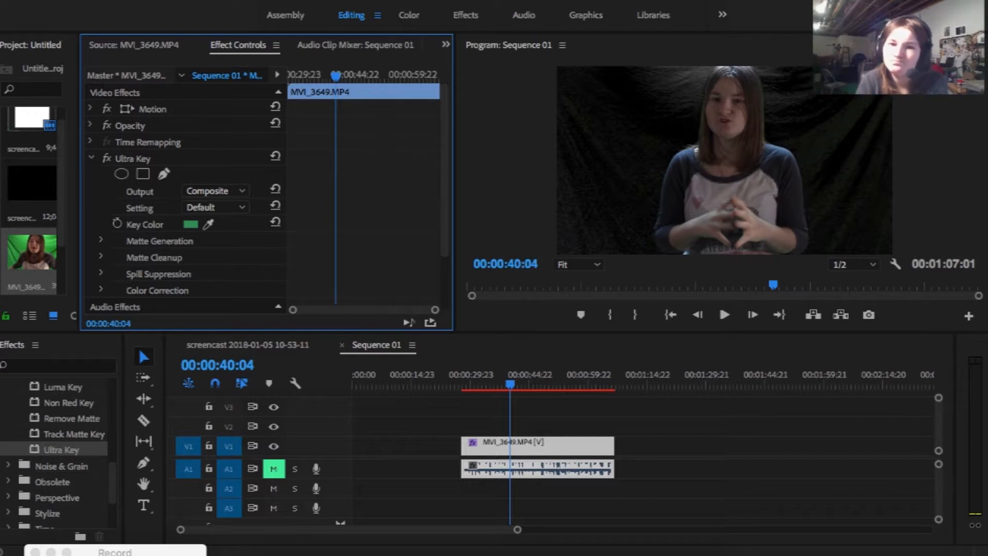
click(208, 224)
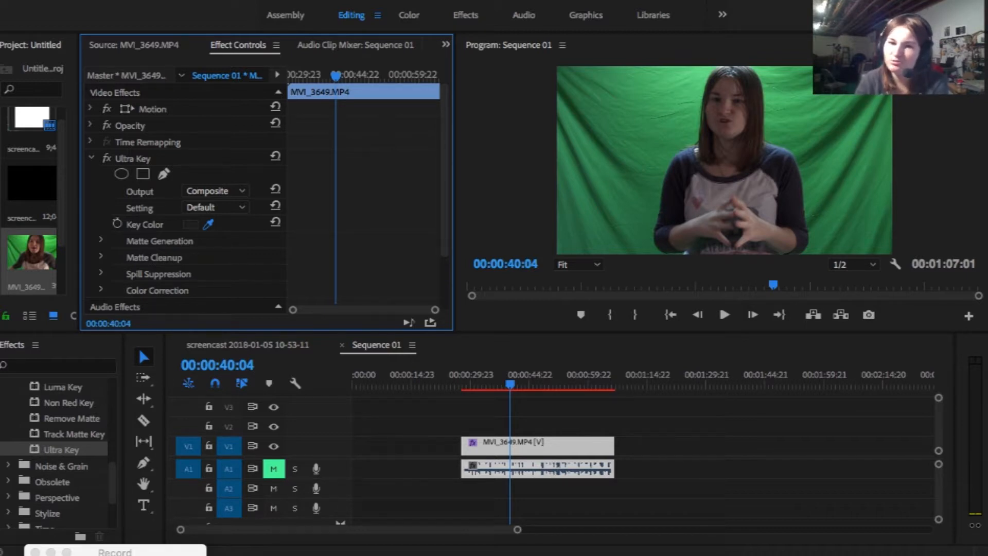
click(657, 139)
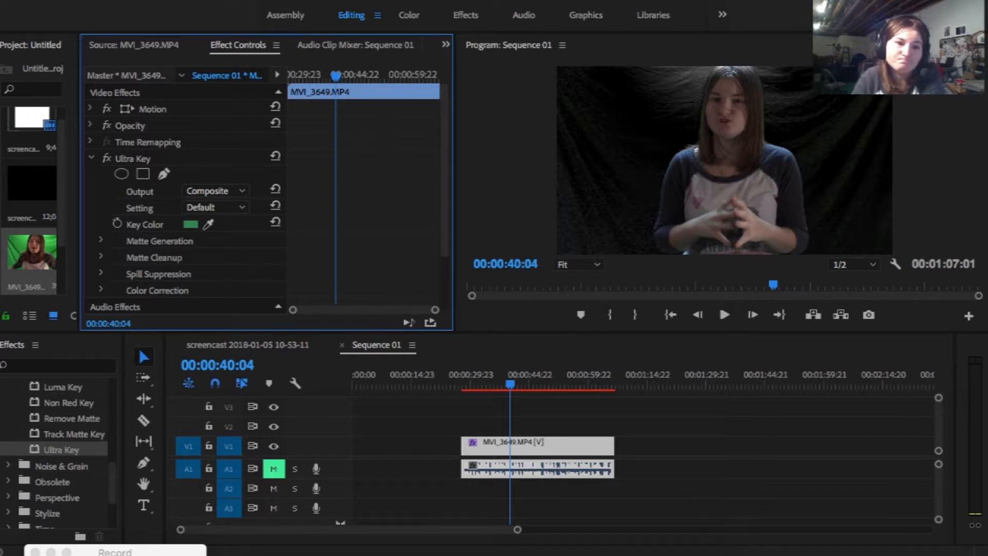
Step: Expand Ultra Key's Matte Generation group and reveal the sliders for Transparency, Highlight, Shadow, Tolerance and Pedestal
click(101, 240)
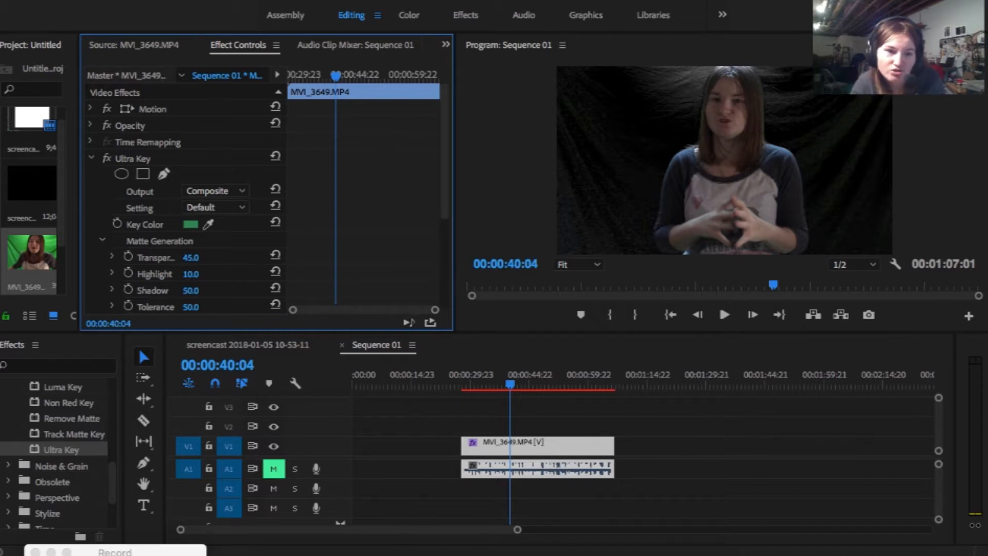
click(112, 257)
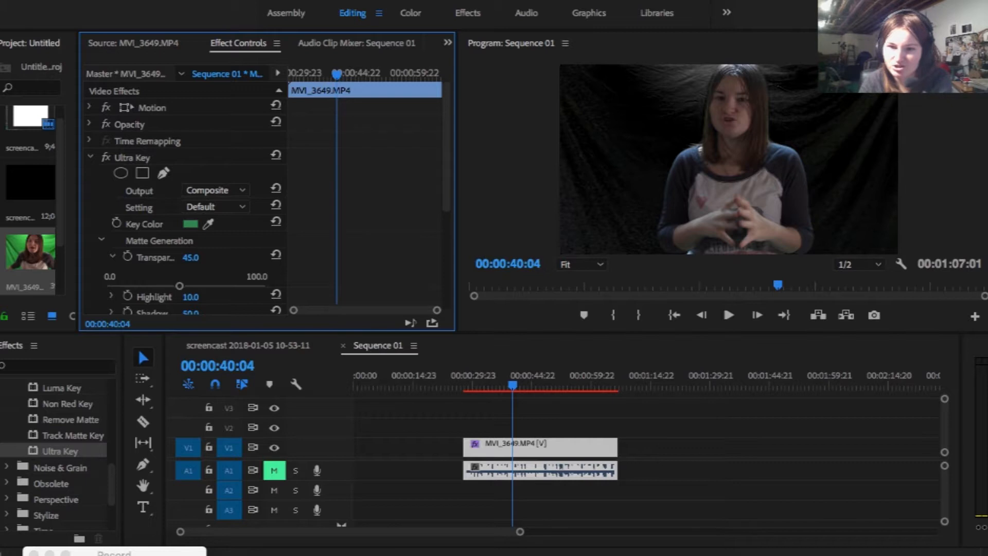
scroll(180, 206, down, 2)
click(111, 264)
scroll(180, 206, down, 5)
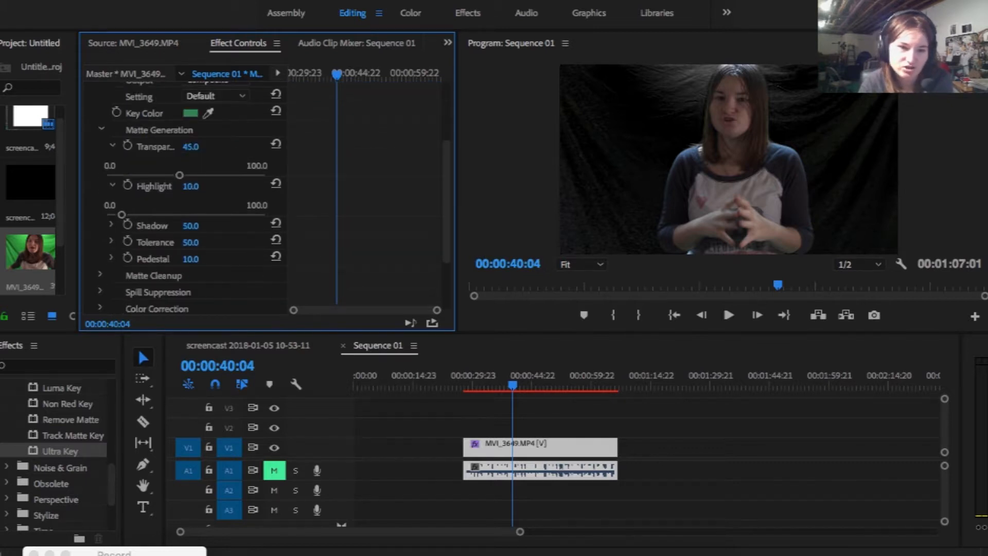
click(111, 225)
scroll(180, 206, down, 2)
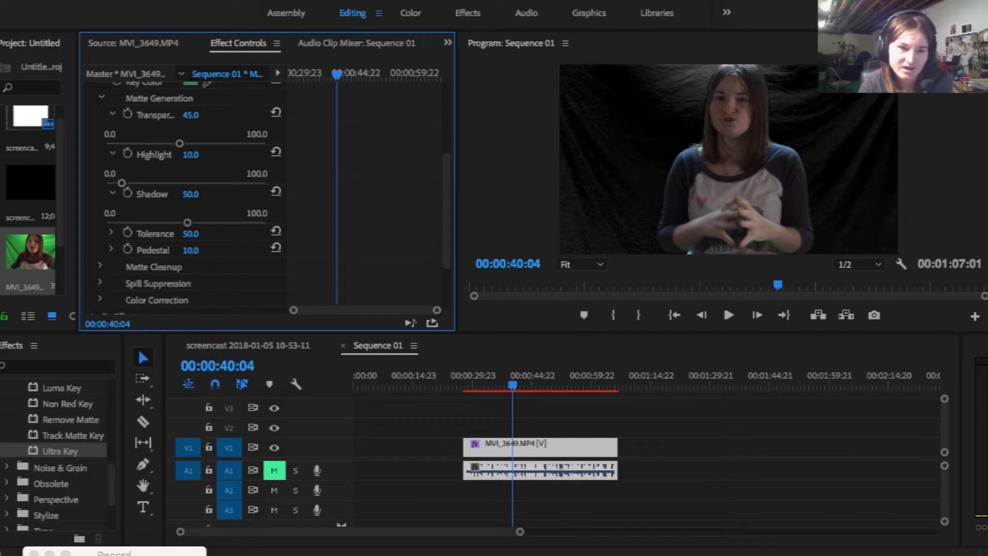
click(111, 233)
click(111, 273)
scroll(180, 206, down, 5)
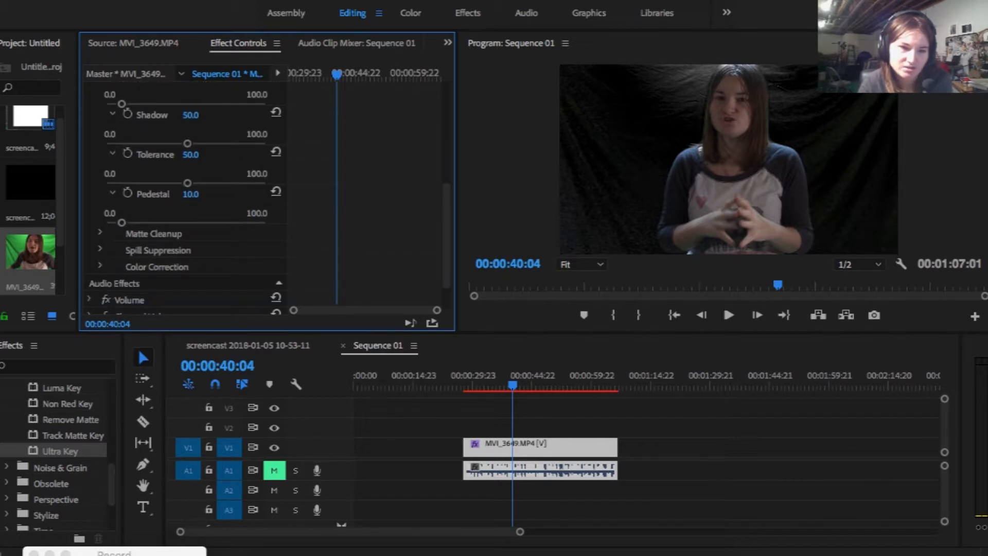
Step: Expand Ultra Key's Matte Cleanup, Spill Suppression and Color Correction groups to reveal their parameters
click(99, 233)
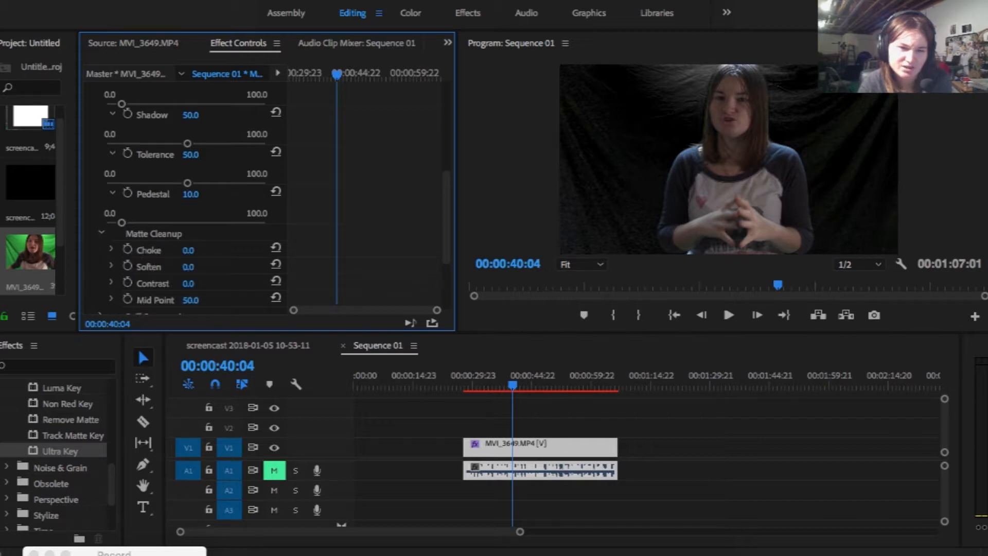
scroll(181, 206, down, 6)
click(100, 222)
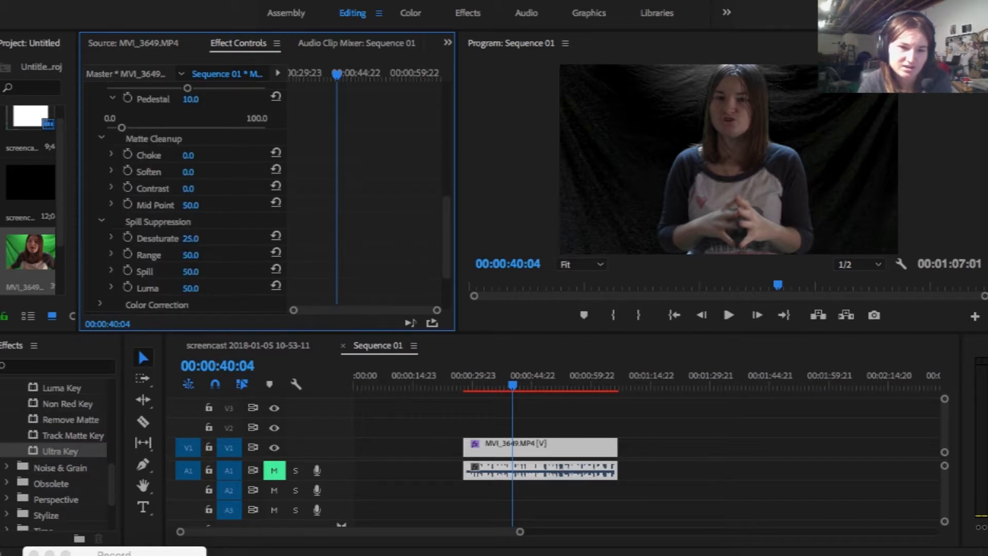
scroll(180, 206, down, 5)
click(101, 225)
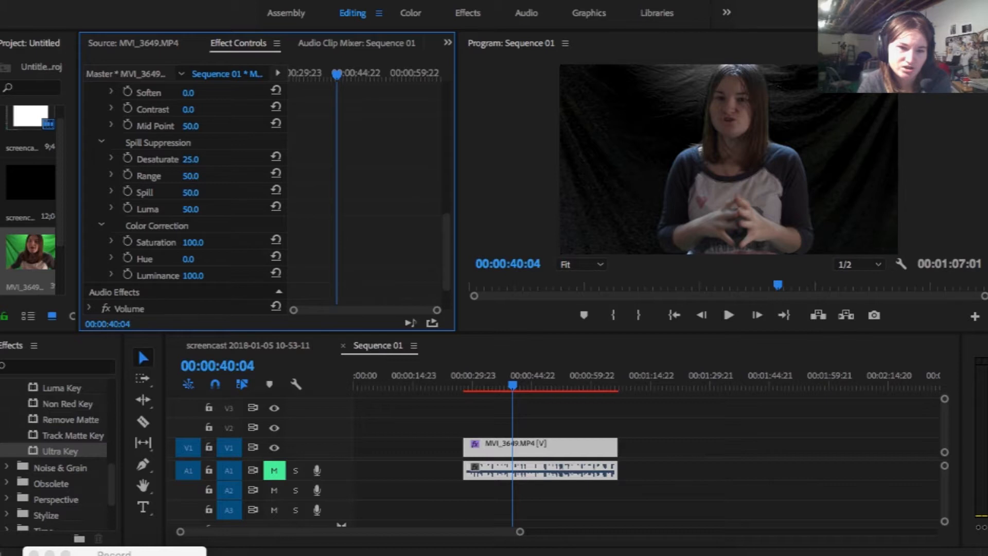
Step: Set the Matte Generation Transparency to 60.4 and Highlight to 0.0
scroll(185, 196, up, 5)
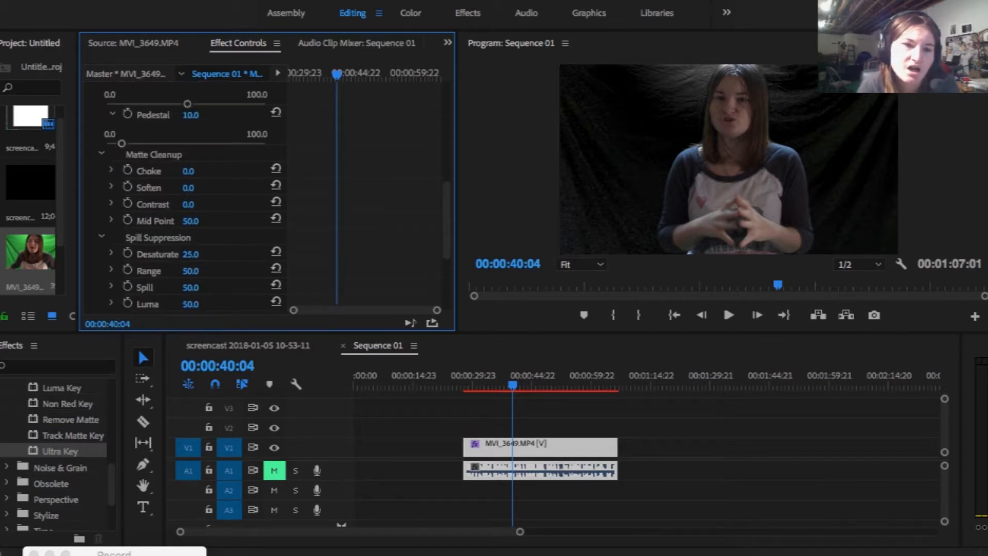
scroll(185, 196, up, 10)
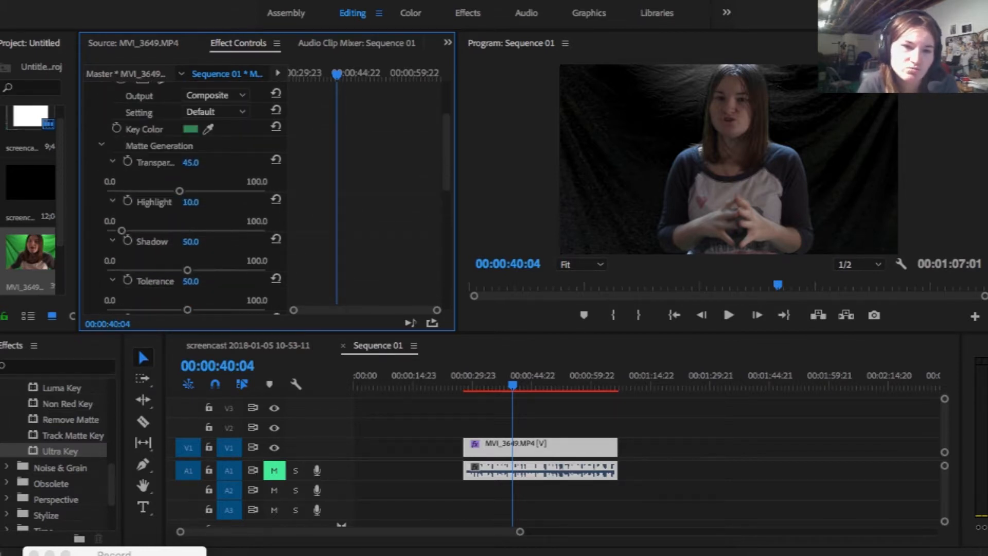
drag(179, 222, 202, 222)
mouse_move(122, 263)
mouse_down()
mouse_move(265, 263)
mouse_move(106, 262)
mouse_up()
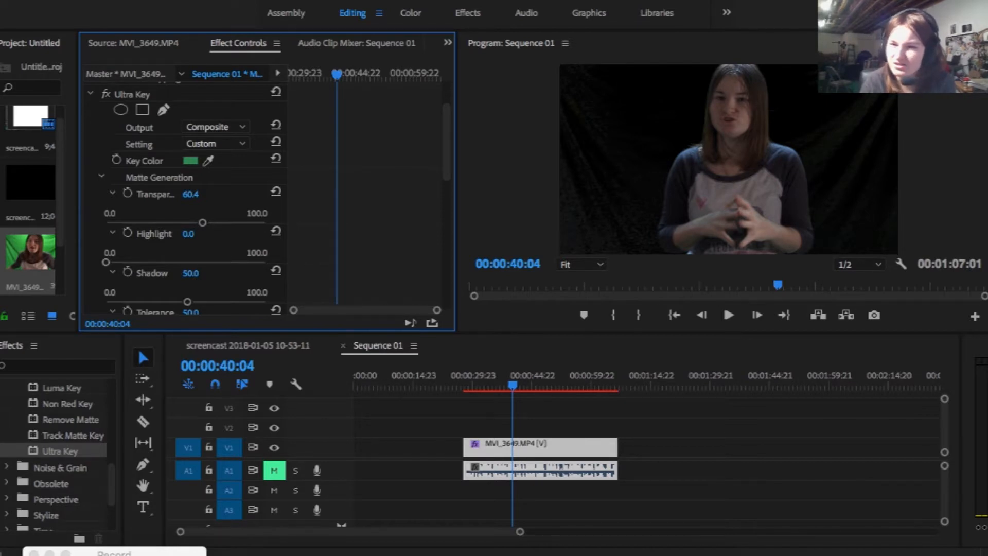
Step: Raise the Matte Generation Shadow to 59.4 and save the project
scroll(186, 206, down, 2)
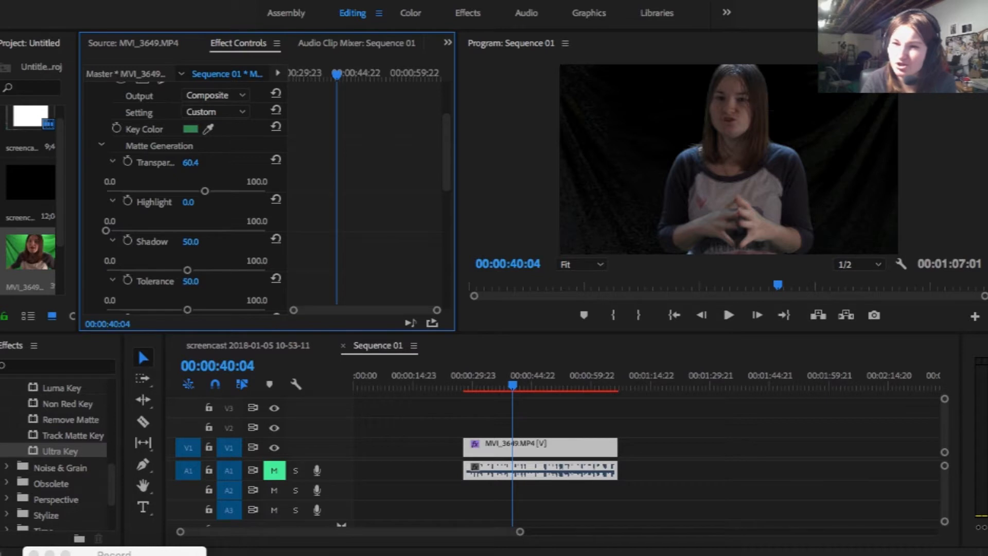
mouse_move(187, 270)
mouse_down()
mouse_move(227, 269)
mouse_move(172, 270)
mouse_move(210, 270)
mouse_move(201, 270)
mouse_up()
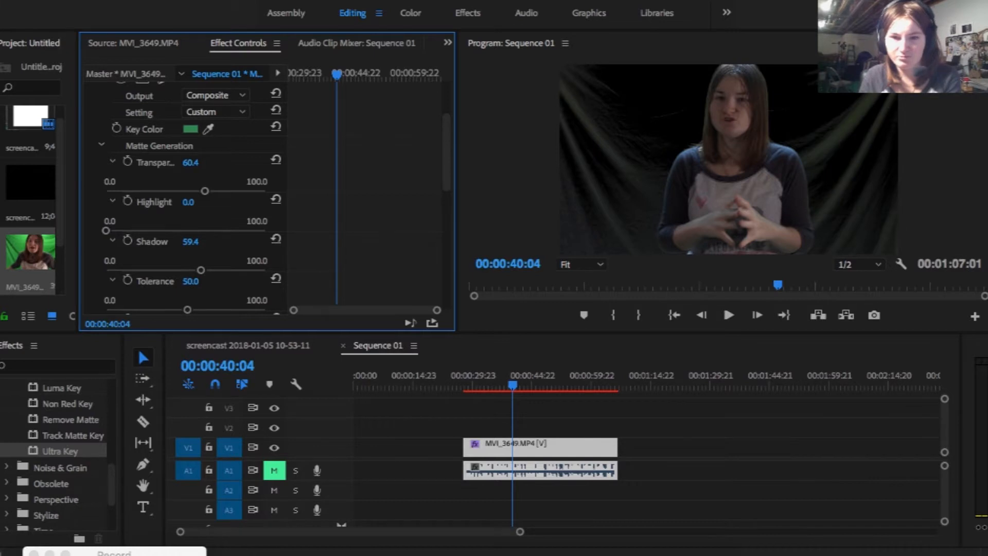
key(super+s)
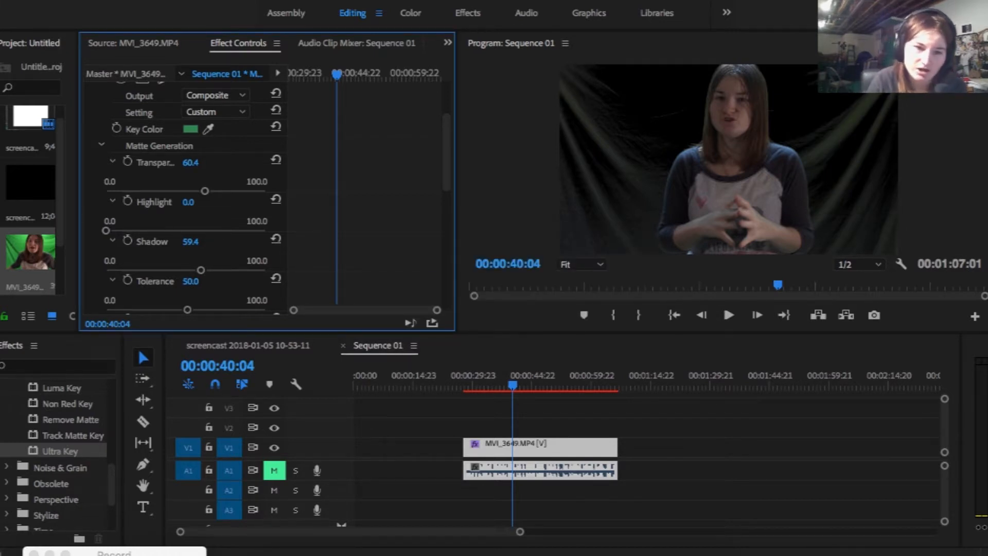
Step: Test the Matte Generation Shadow at 100.0 and settle on 47.0
drag(201, 270, 266, 269)
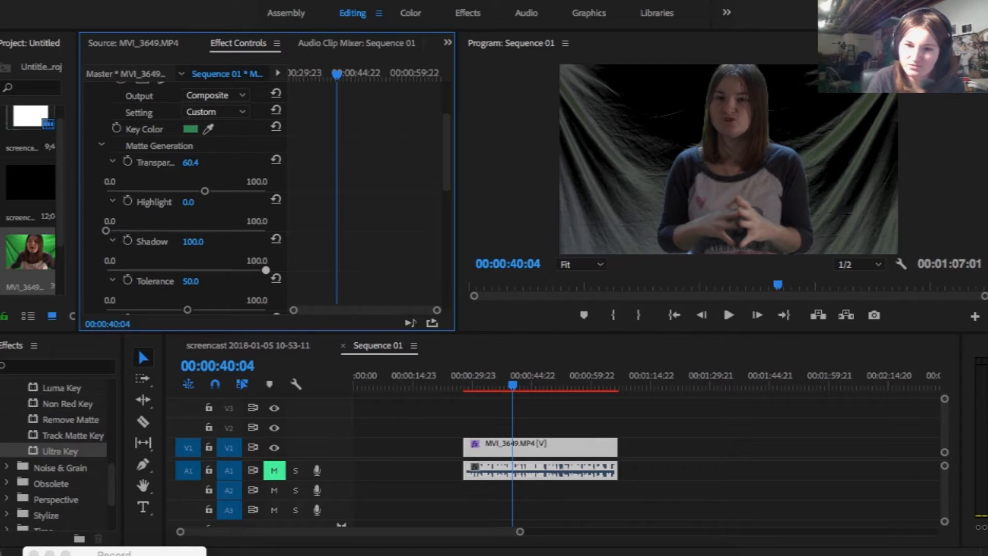
drag(265, 270, 180, 270)
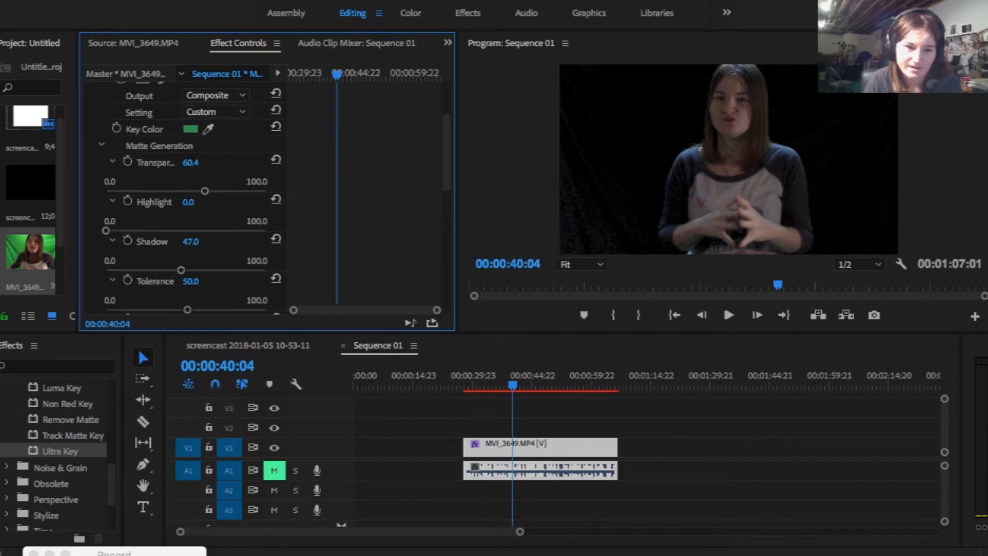
click(191, 281)
drag(180, 270, 180, 270)
Step: Set the Matte Generation Tolerance to 54.0, and try Pedestal at 13.9 and 4.0 before settling on 15.8
scroll(185, 206, down, 3)
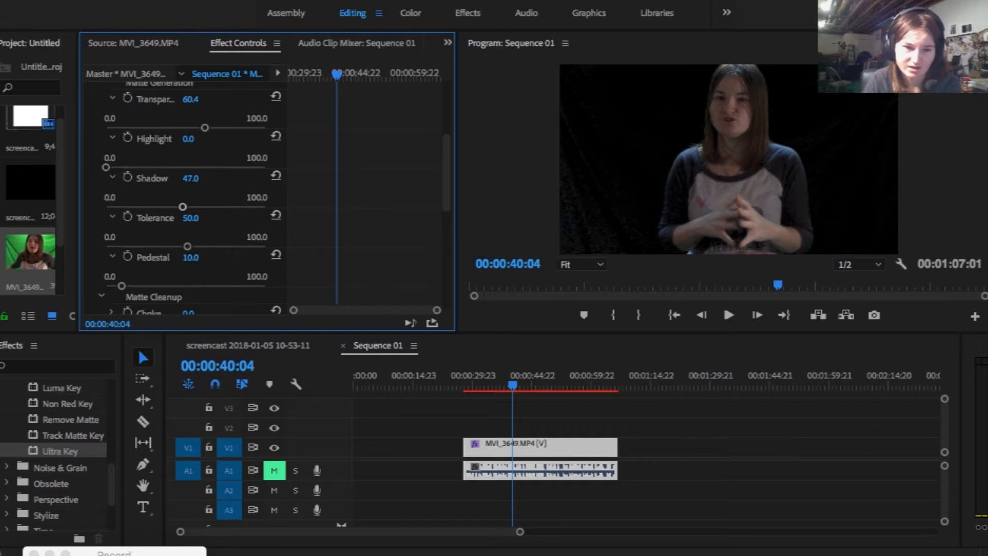
mouse_move(187, 246)
mouse_down()
mouse_move(266, 246)
mouse_move(116, 247)
mouse_move(251, 246)
mouse_move(158, 246)
mouse_move(218, 246)
mouse_move(192, 246)
mouse_up()
mouse_move(122, 286)
mouse_down()
mouse_move(266, 286)
mouse_move(115, 286)
mouse_move(128, 286)
mouse_up()
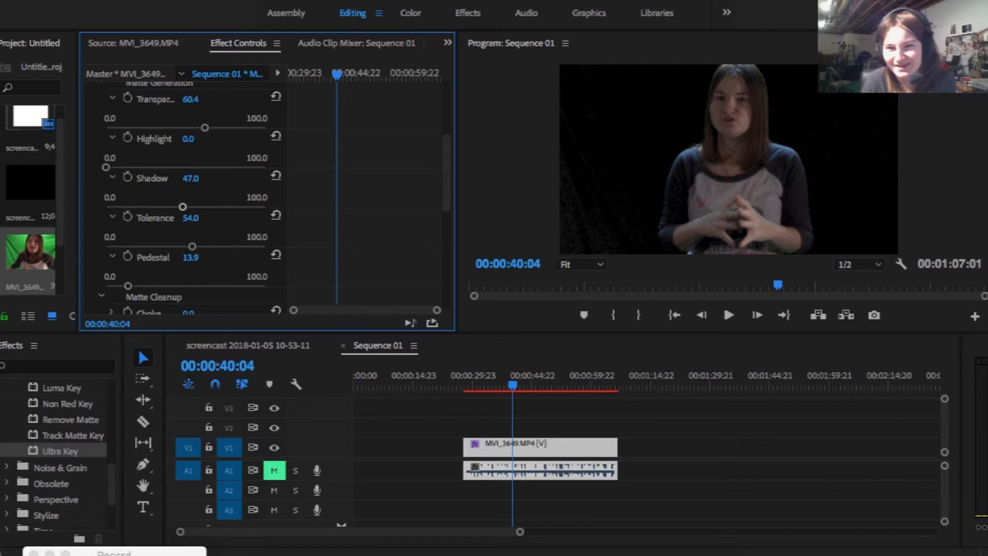
mouse_move(128, 286)
mouse_down()
mouse_move(267, 285)
mouse_move(111, 286)
mouse_up()
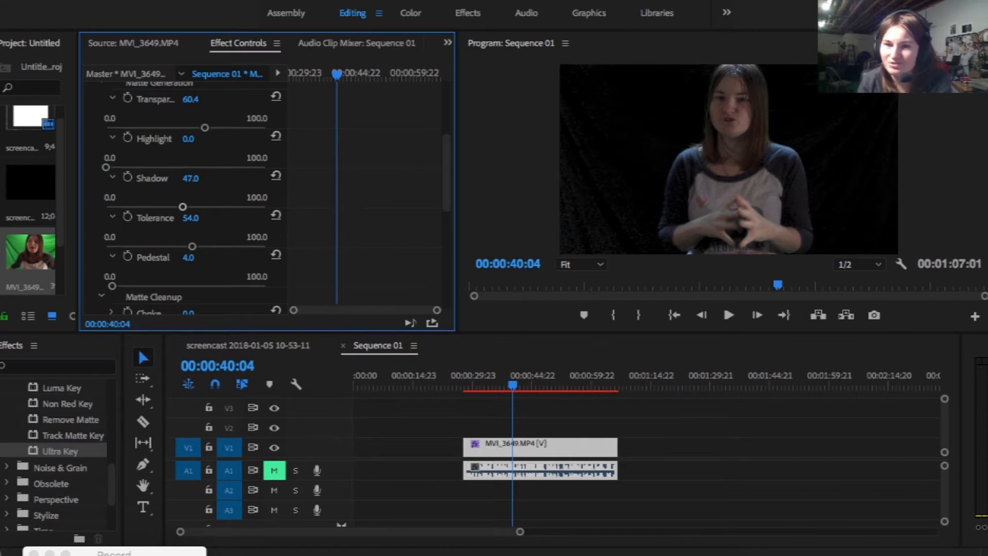
mouse_move(112, 286)
mouse_down()
mouse_move(267, 285)
mouse_move(106, 285)
mouse_move(266, 286)
mouse_move(132, 286)
mouse_up()
Step: Reveal the Choke and Soften sliders in Matte Cleanup and set Choke to 5.0 and Soften to 28.2
scroll(183, 201, down, 3)
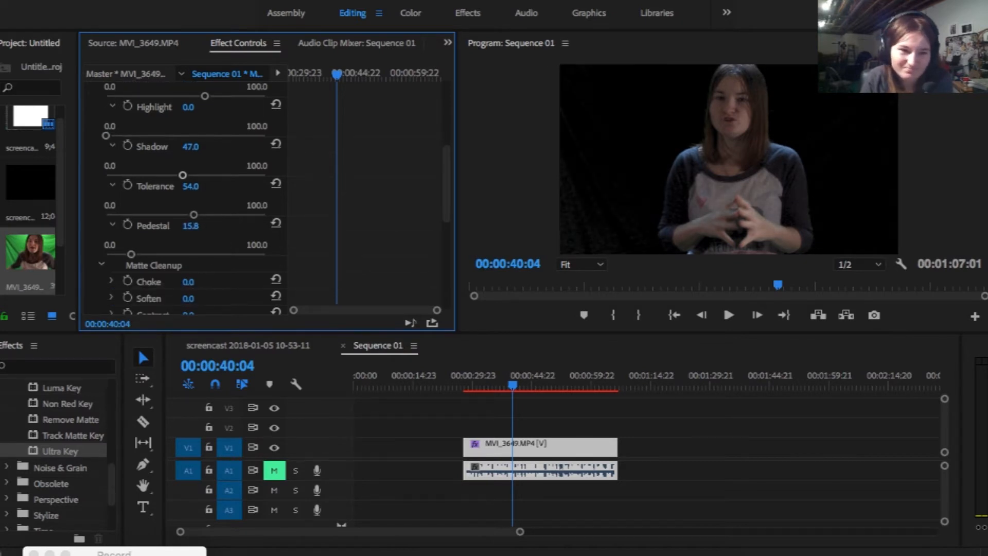
click(111, 249)
drag(106, 279, 150, 255)
click(111, 289)
scroll(111, 289, down, 4)
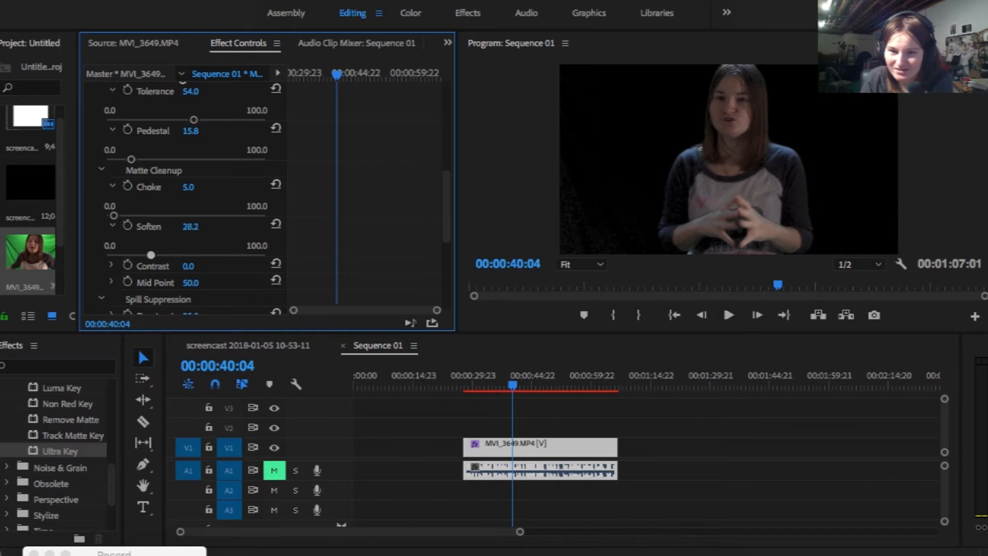
Step: Move the playhead to 00:00:48:08 and raise the Matte Cleanup Contrast to 77.7
scroll(151, 255, down, 5)
drag(512, 385, 545, 385)
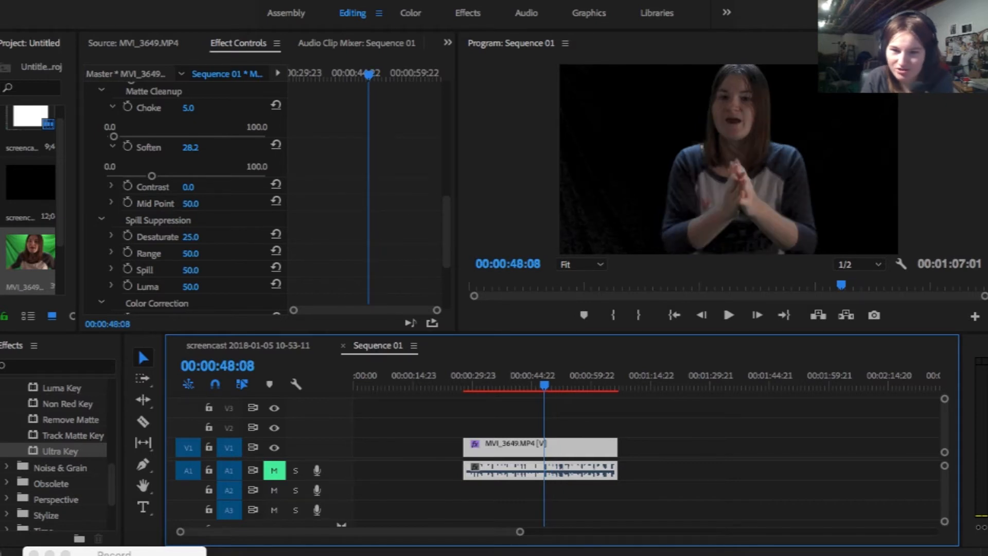
click(112, 186)
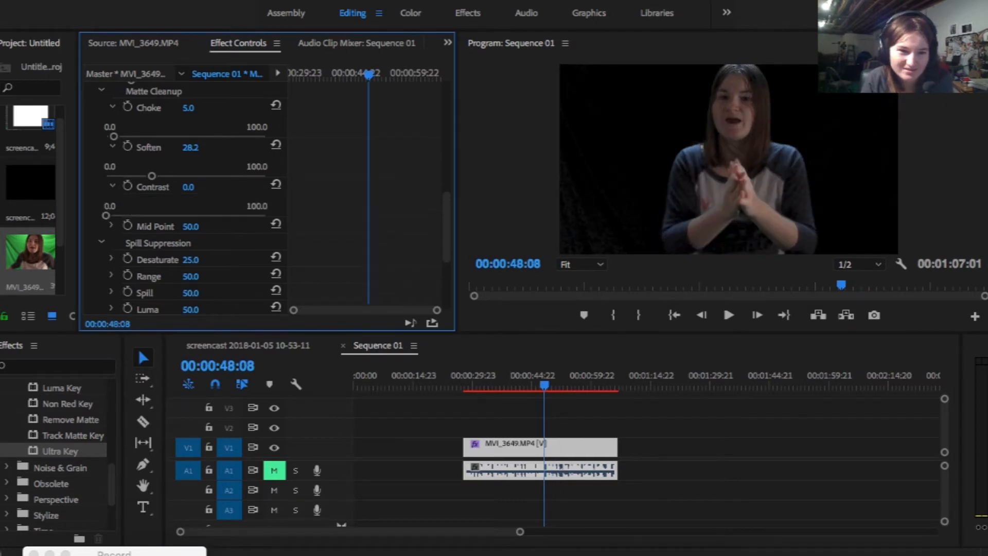
drag(106, 216, 230, 216)
Step: Test the Matte Cleanup Mid Point at 64.0 and 100.0, settle on 48.0, and lower Contrast to 62.4
click(112, 225)
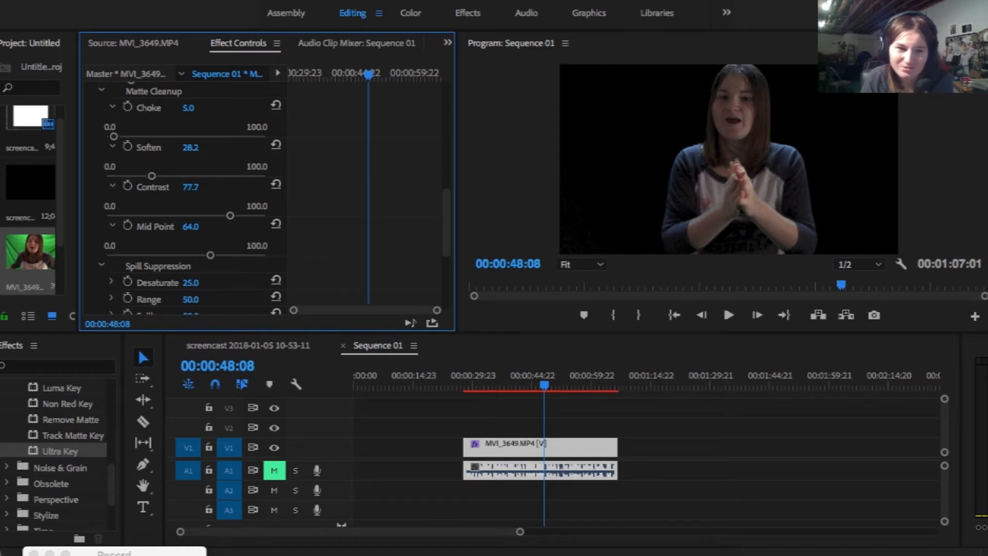
drag(210, 256, 265, 256)
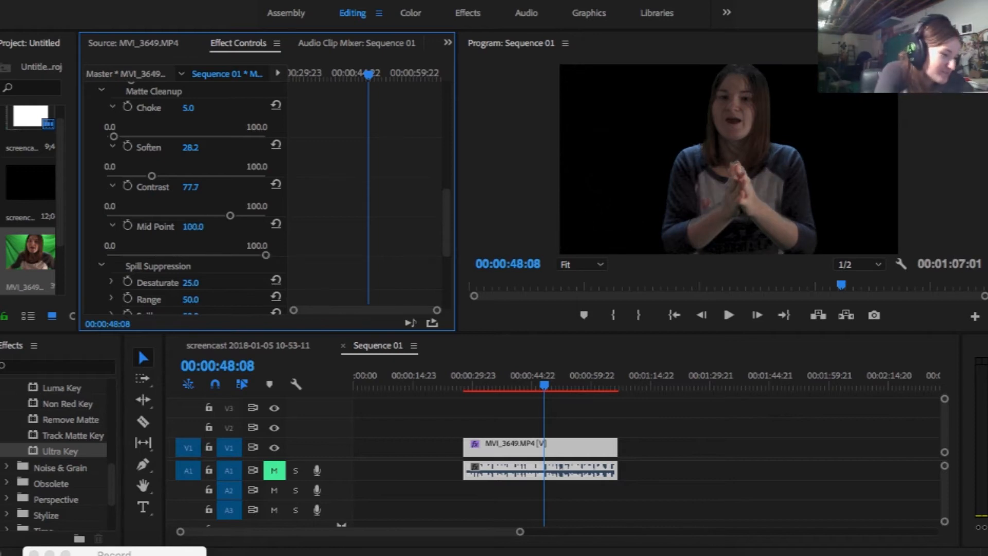
drag(266, 256, 182, 256)
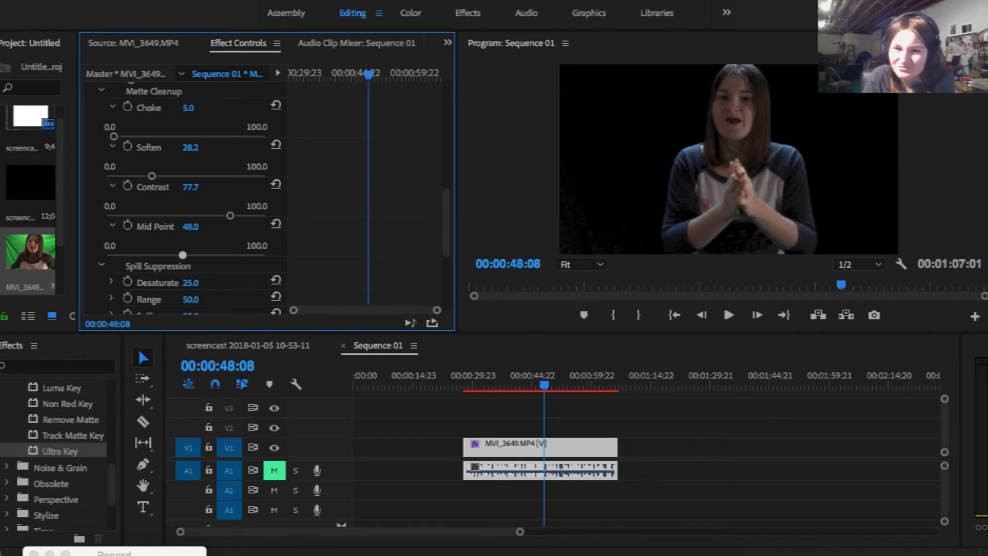
click(190, 227)
mouse_move(230, 215)
mouse_down()
mouse_move(144, 216)
mouse_move(266, 216)
mouse_move(139, 215)
mouse_move(243, 216)
mouse_move(220, 216)
mouse_up()
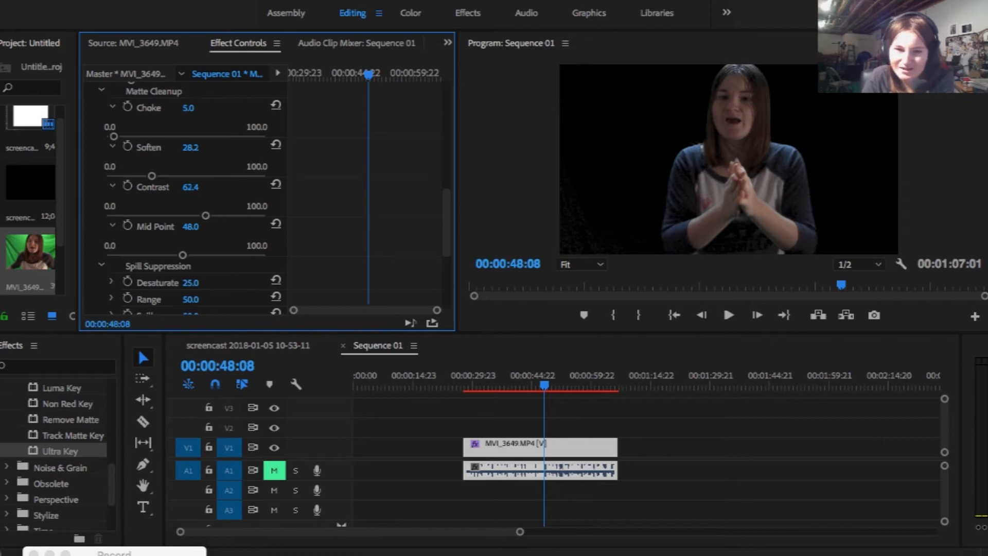
Step: Try the Spill Suppression Desaturate at 100.0 and 49.5, and settle on 41.1
click(111, 282)
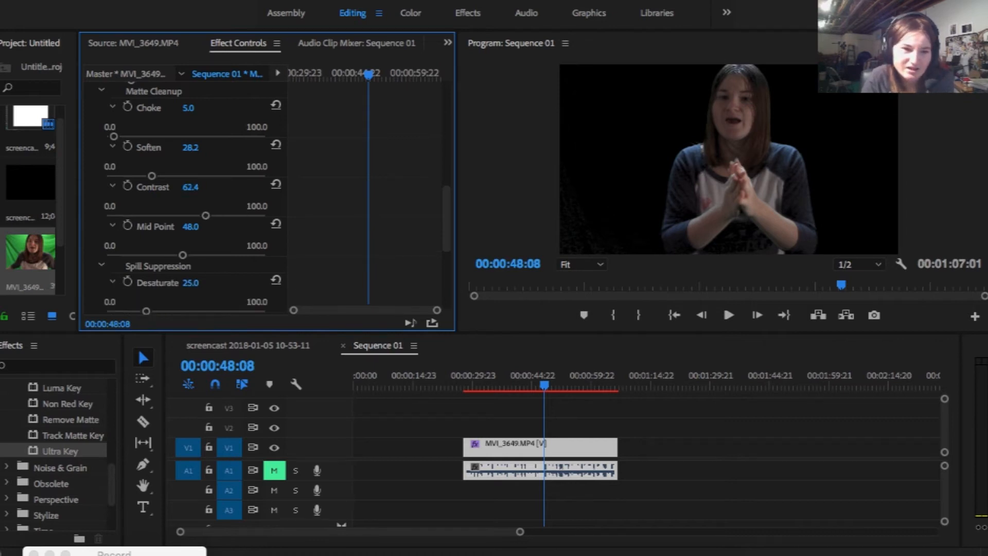
scroll(112, 281, down, 5)
drag(146, 232, 265, 232)
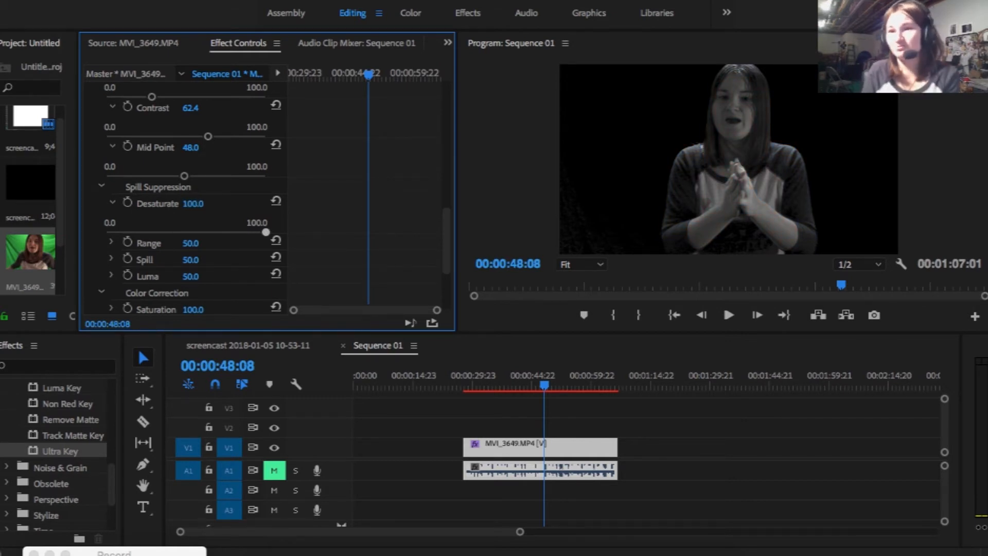
drag(266, 233, 185, 232)
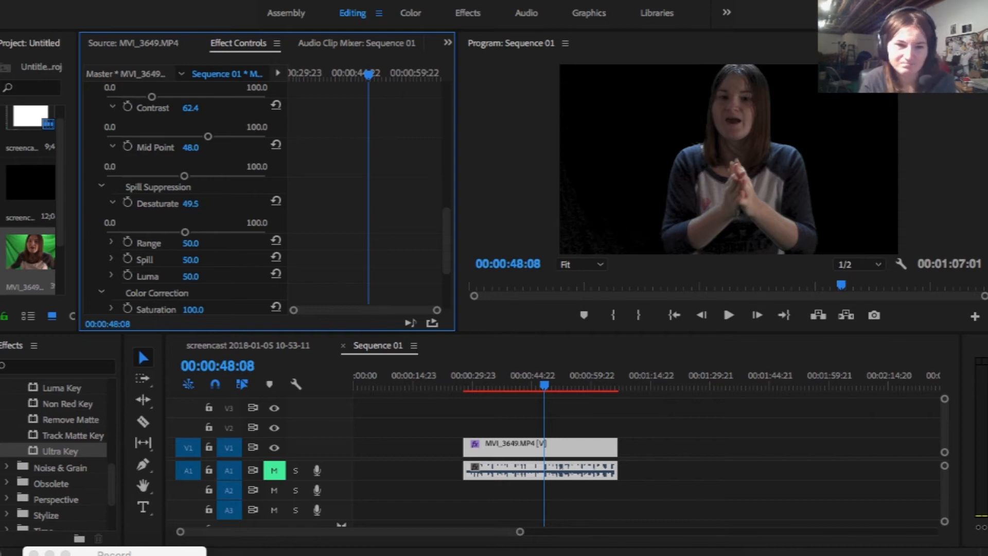
drag(184, 233, 171, 233)
Step: Set the Spill Suppression Range to 70.3 after trying 87.1, and set Spill to 38.6
click(111, 241)
drag(188, 272, 245, 271)
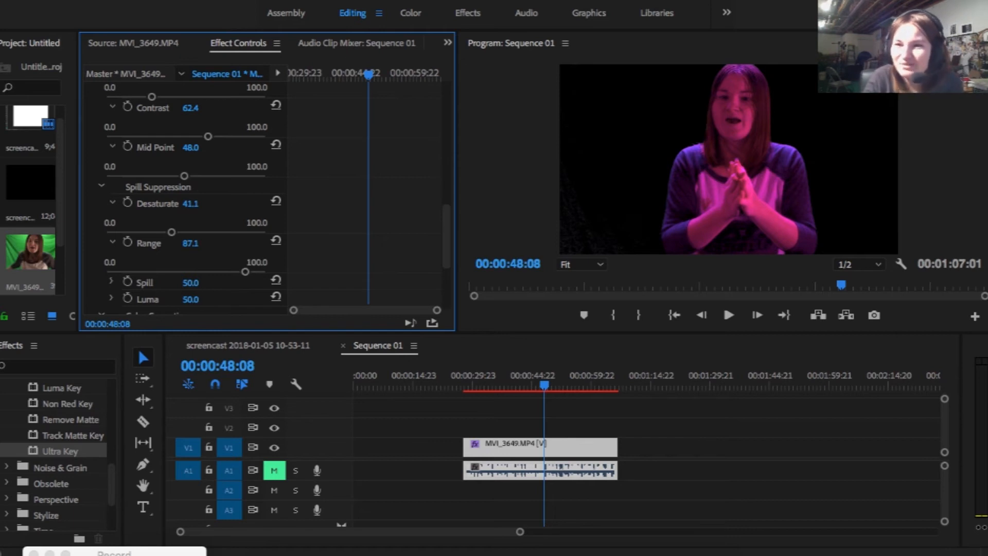
drag(245, 271, 219, 272)
click(111, 282)
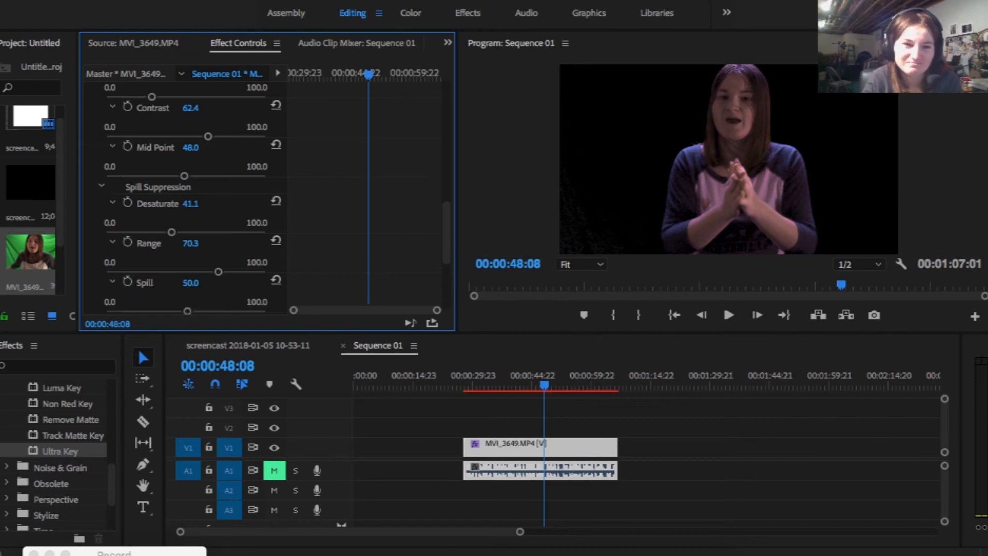
scroll(111, 282, down, 4)
mouse_move(186, 248)
mouse_down()
mouse_move(266, 248)
mouse_move(136, 248)
mouse_move(167, 249)
mouse_up()
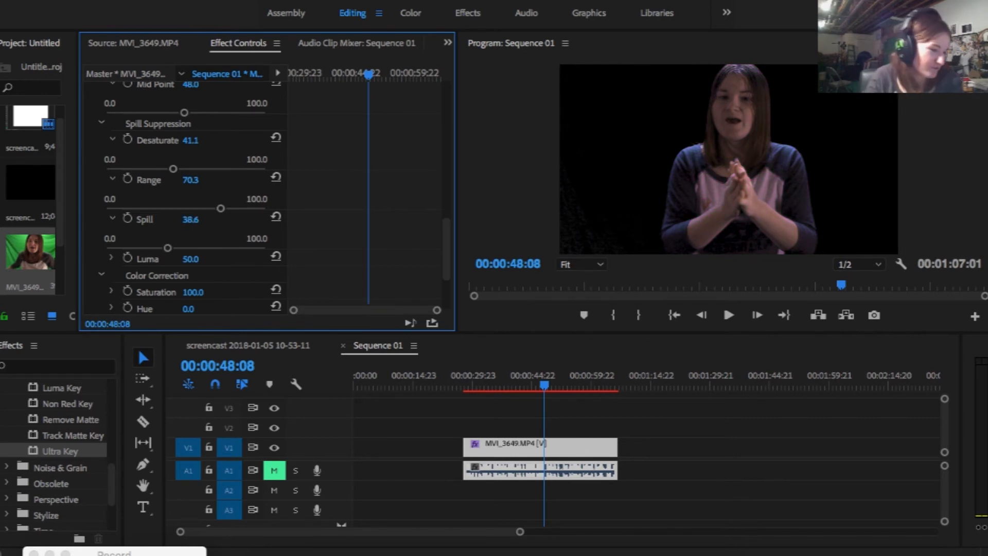
Step: Set the Spill Suppression Luma to 42.6 and reveal the Color Correction Saturation slider
click(111, 290)
click(111, 257)
scroll(190, 198, down, 1)
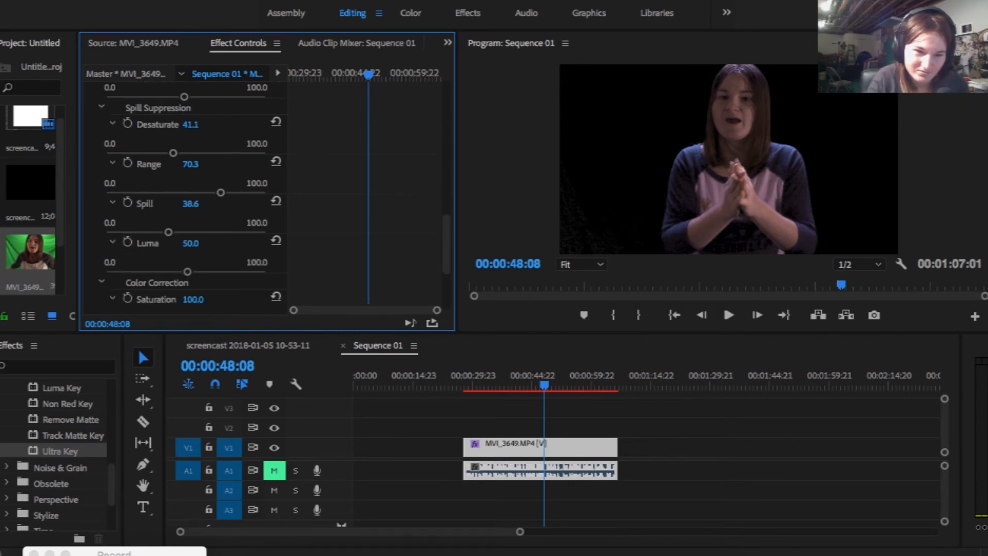
scroll(191, 198, down, 2)
mouse_move(187, 240)
mouse_down()
mouse_move(208, 240)
mouse_move(105, 240)
mouse_move(173, 240)
mouse_up()
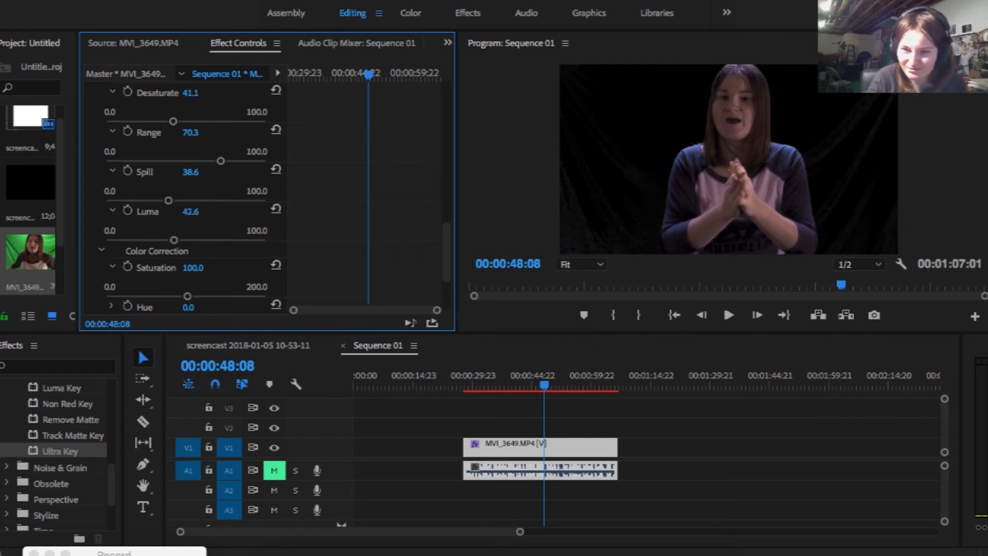
Step: Raise the Color Correction Saturation and Luminance to 200.0 each, and reveal the Hue slider
drag(188, 296, 266, 296)
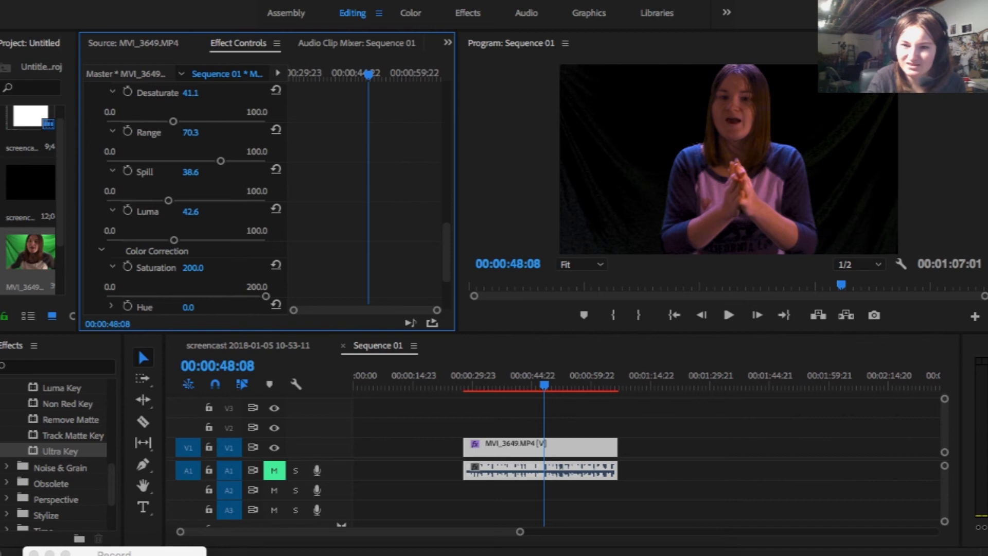
scroll(266, 295, down, 3)
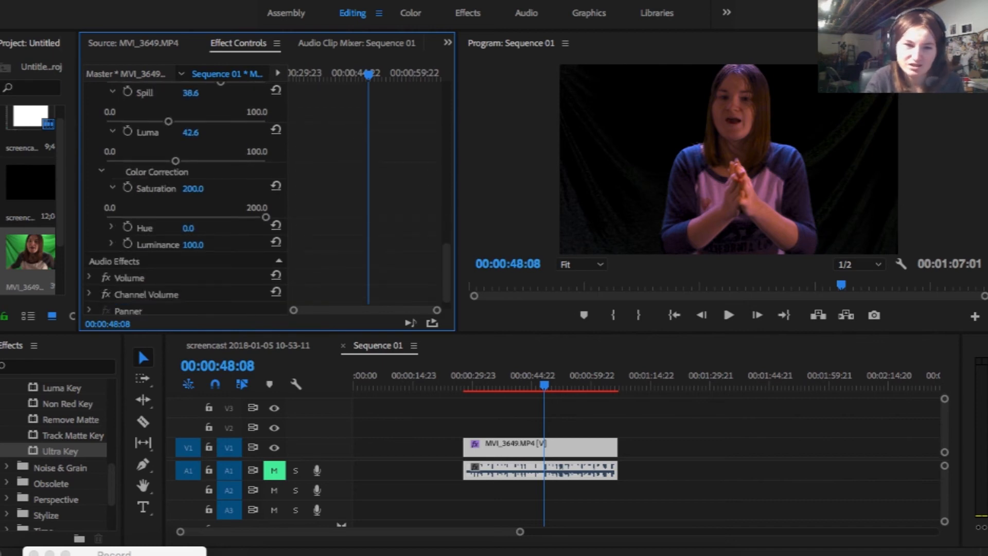
click(111, 227)
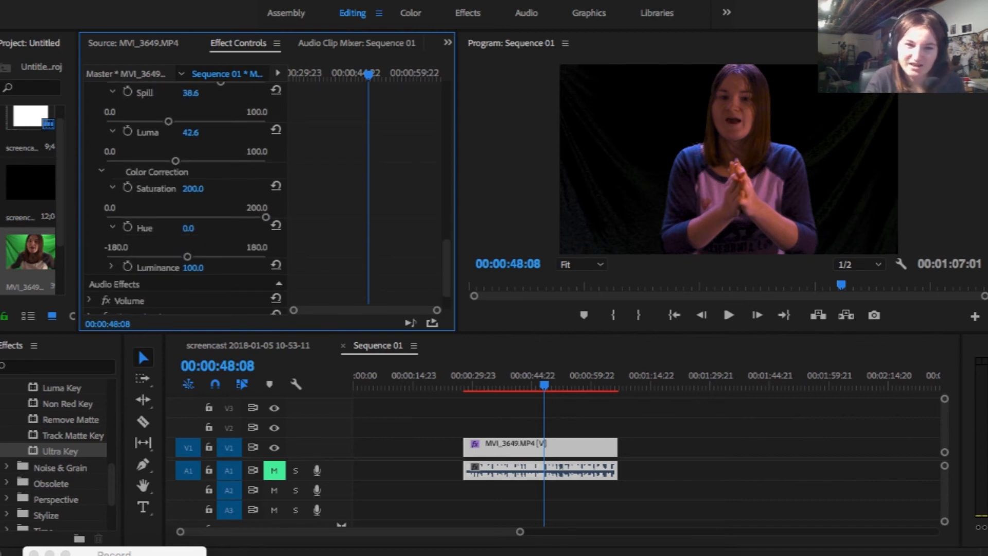
click(111, 267)
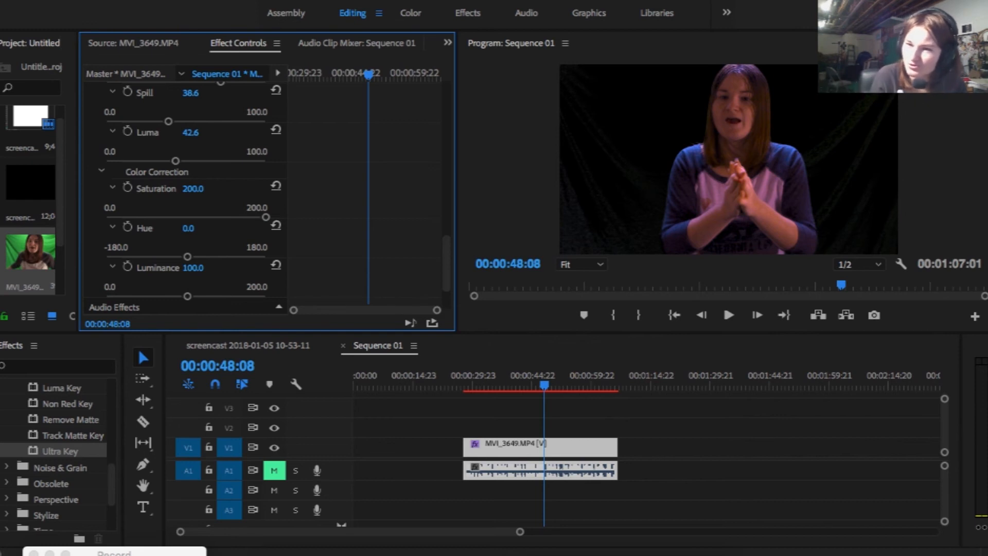
drag(187, 296, 266, 296)
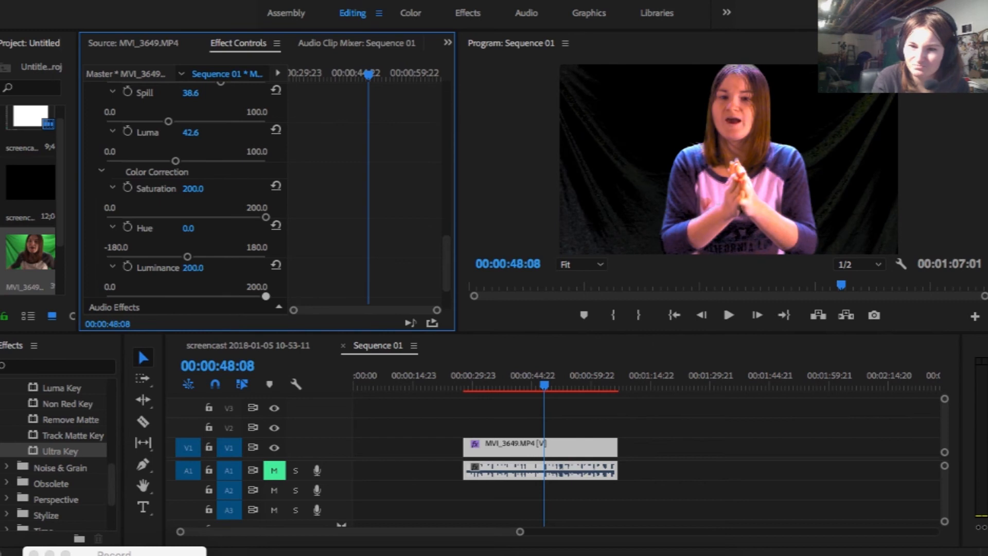
Step: Lower the Ultra Key Color Correction Luminance to 95.0
mouse_move(266, 297)
mouse_down()
mouse_move(231, 296)
mouse_move(266, 297)
mouse_up()
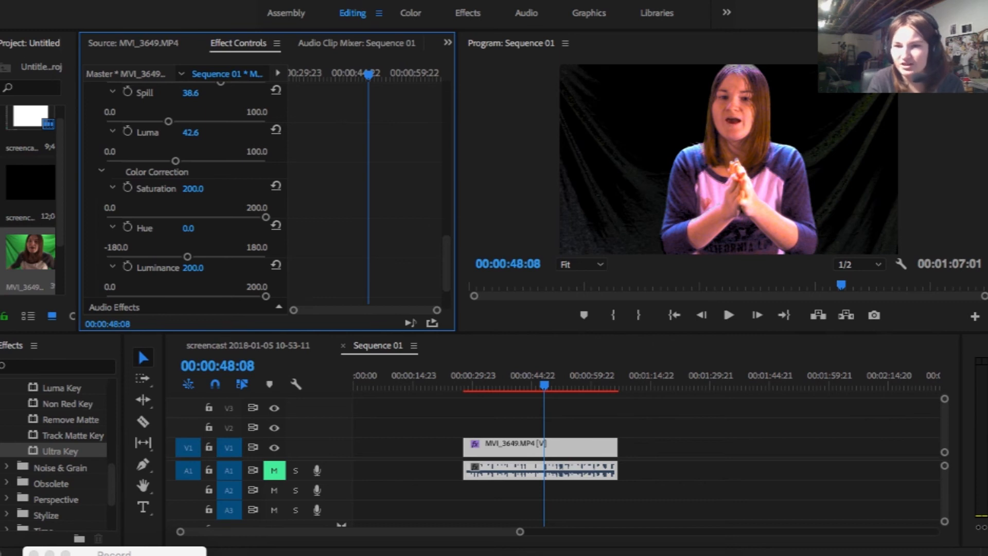
drag(267, 296, 182, 296)
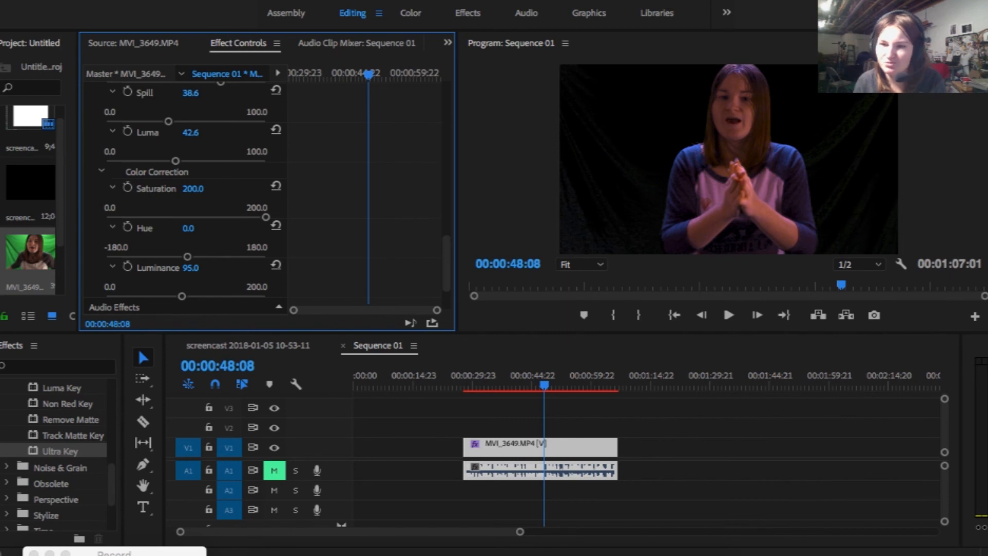
Step: Move the playhead to 00:00:29:14 near the start of the MVI_3649.MP4 clip and reselect the clip to show its effect settings
click(571, 418)
drag(545, 385, 470, 385)
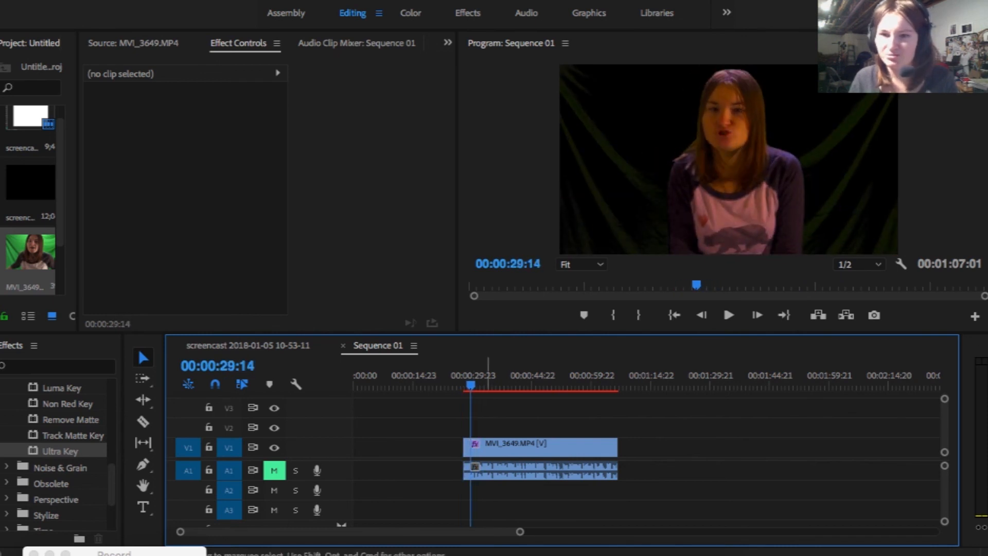
click(465, 447)
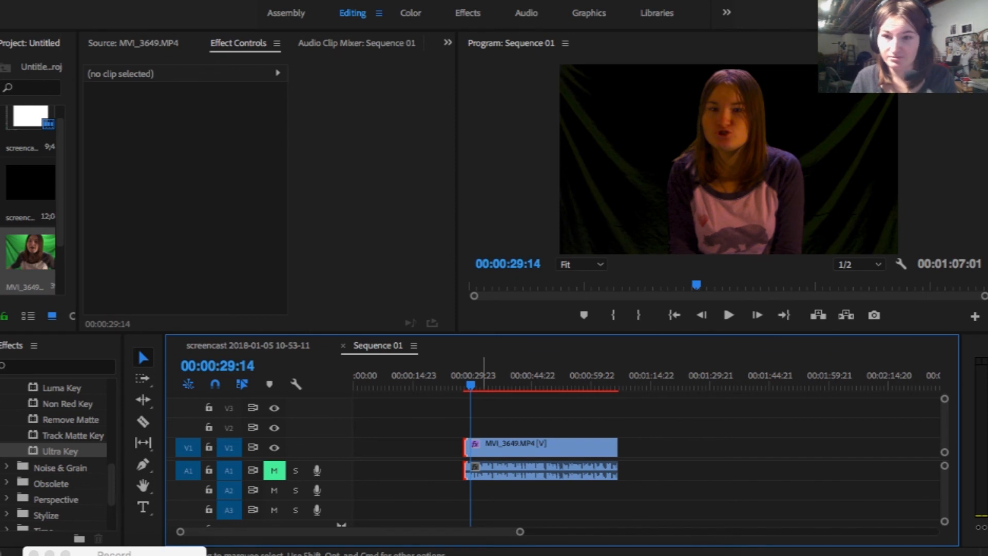
click(483, 449)
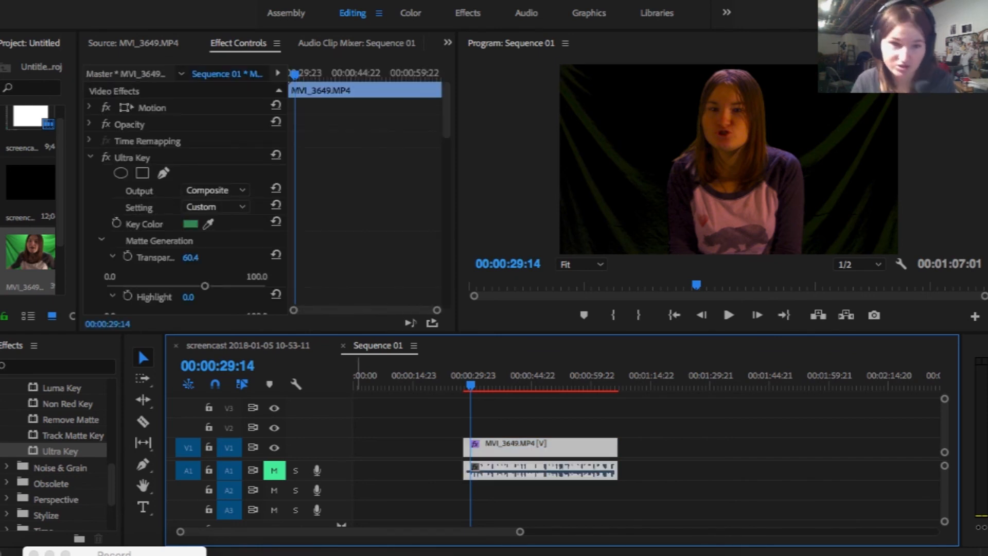
Step: Set the Matte Generation Transparency to 41.1 and Shadow to 35.1, keeping Highlight at 0.0
scroll(186, 195, down, 4)
drag(205, 143, 171, 143)
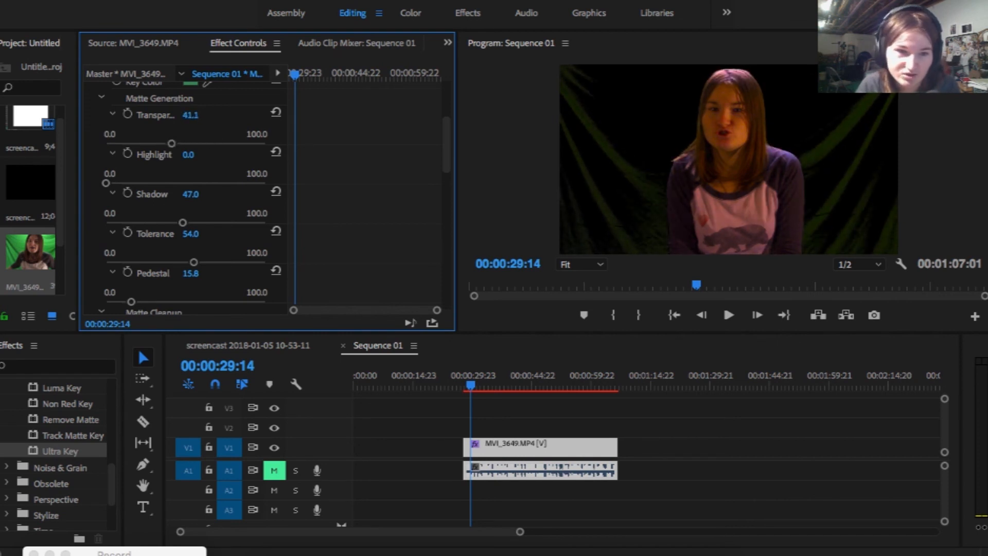
mouse_move(106, 182)
mouse_down()
mouse_move(130, 183)
mouse_move(105, 183)
mouse_up()
drag(182, 222, 158, 222)
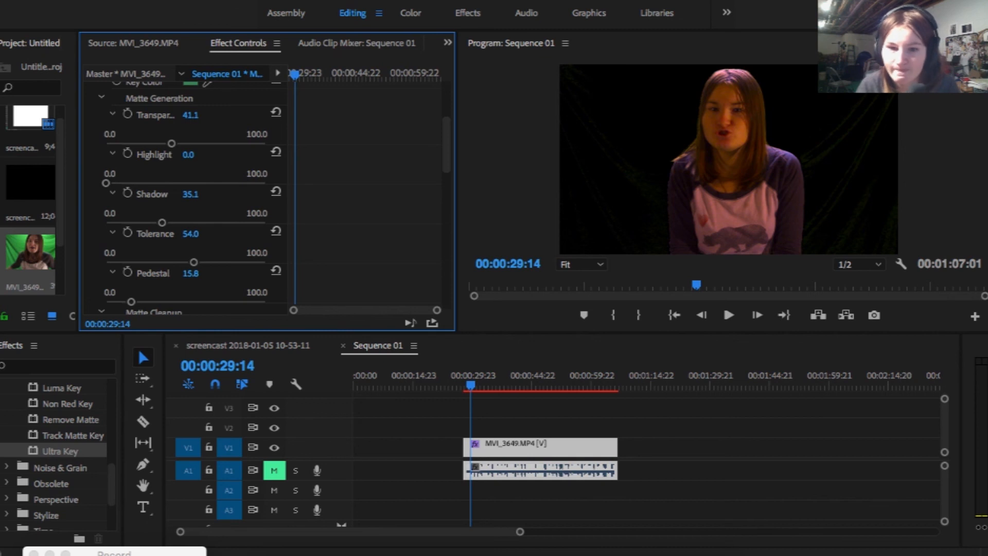